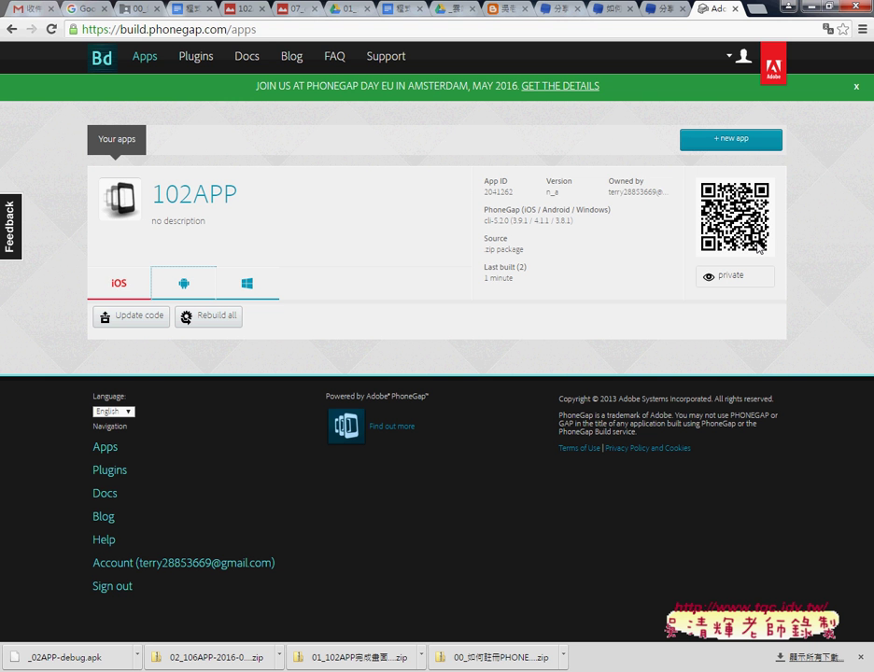
# Step: Check the signed-in account, then switch to the Drive preview of 01_如何註冊PHONEGAP帳號01.png
pyautogui.click(741, 56)
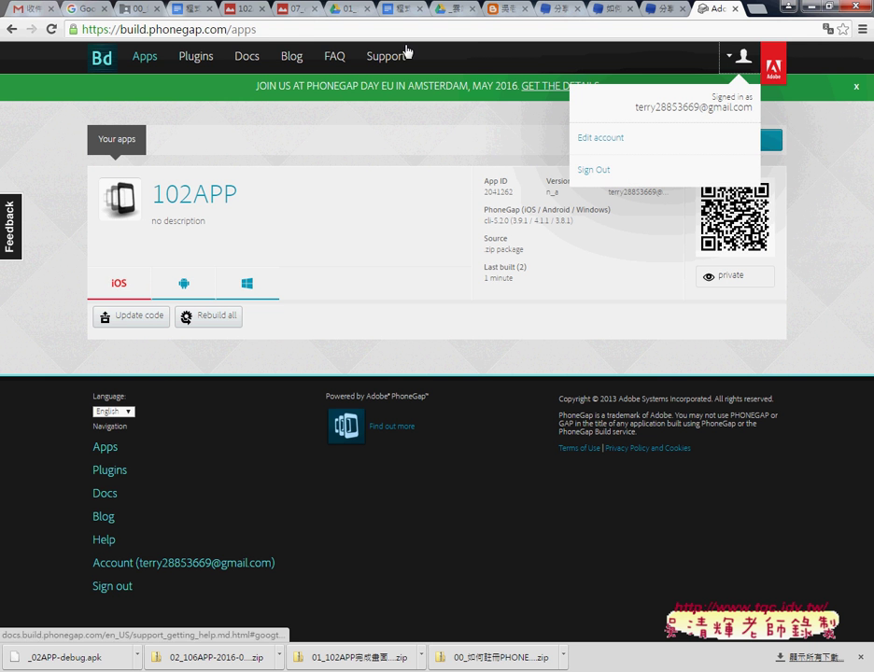
pyautogui.click(230, 29)
pyautogui.click(230, 29)
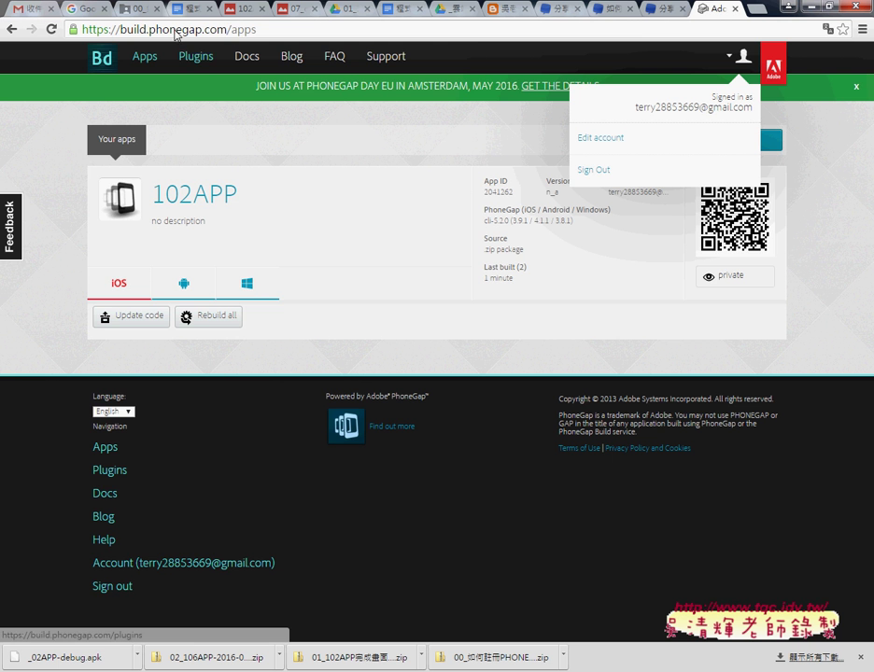
pyautogui.click(138, 9)
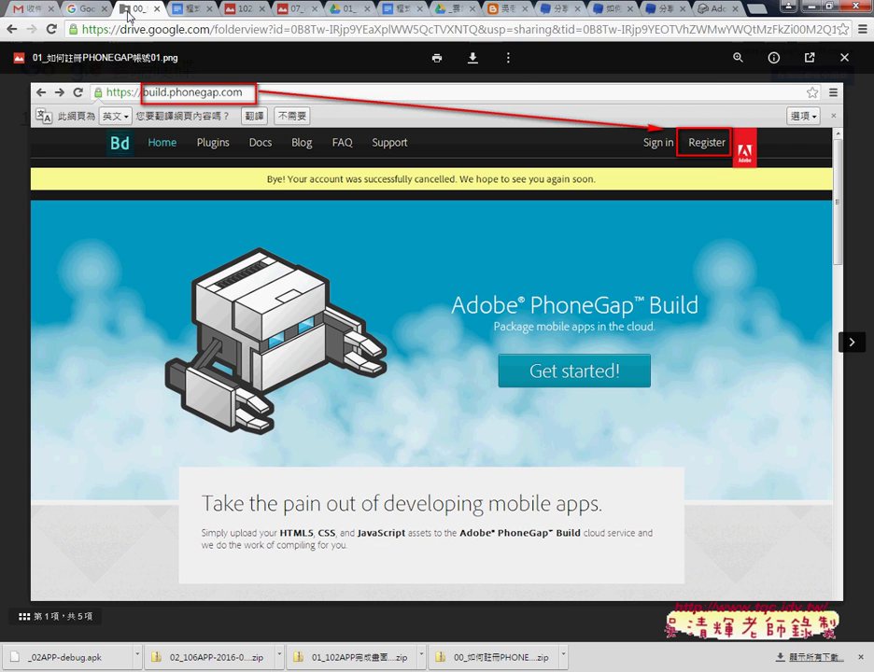
# Step: Browse Drive through 02_APP設計 and 雲端白板 into 00_如何註冊PHONEGAP帳號, shown as a list
pyautogui.click(844, 57)
pyautogui.click(149, 121)
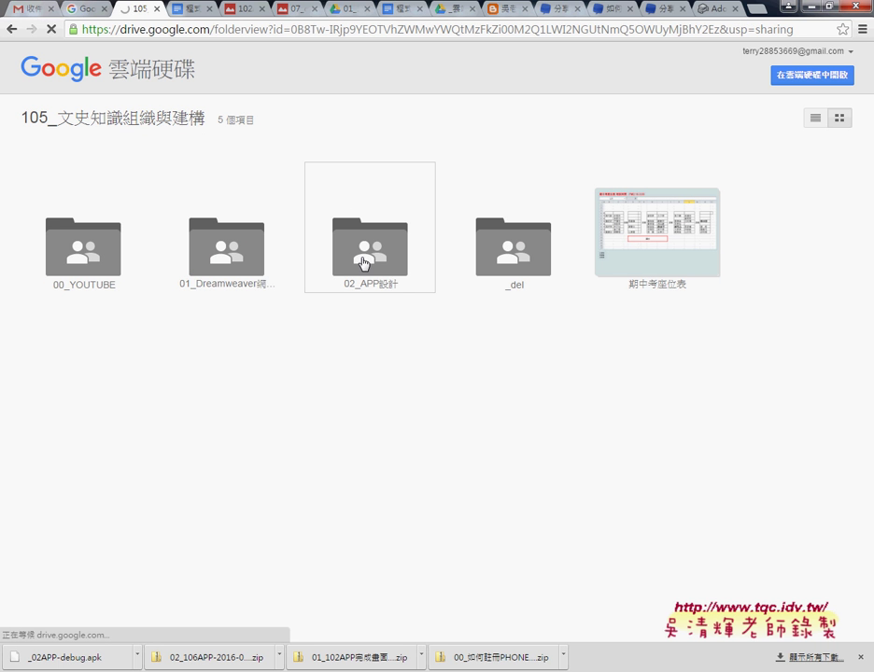
pyautogui.click(365, 264)
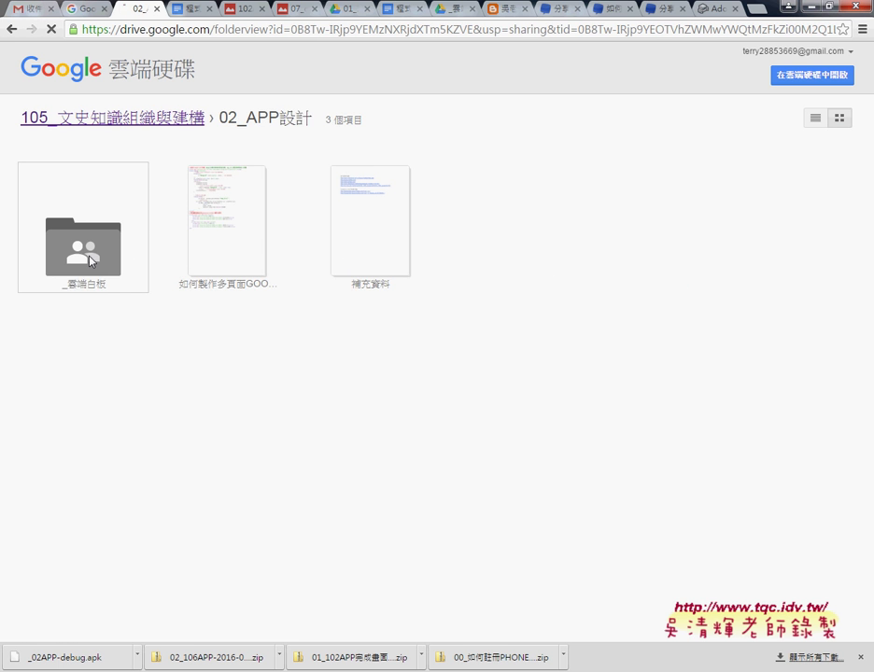
pyautogui.click(108, 247)
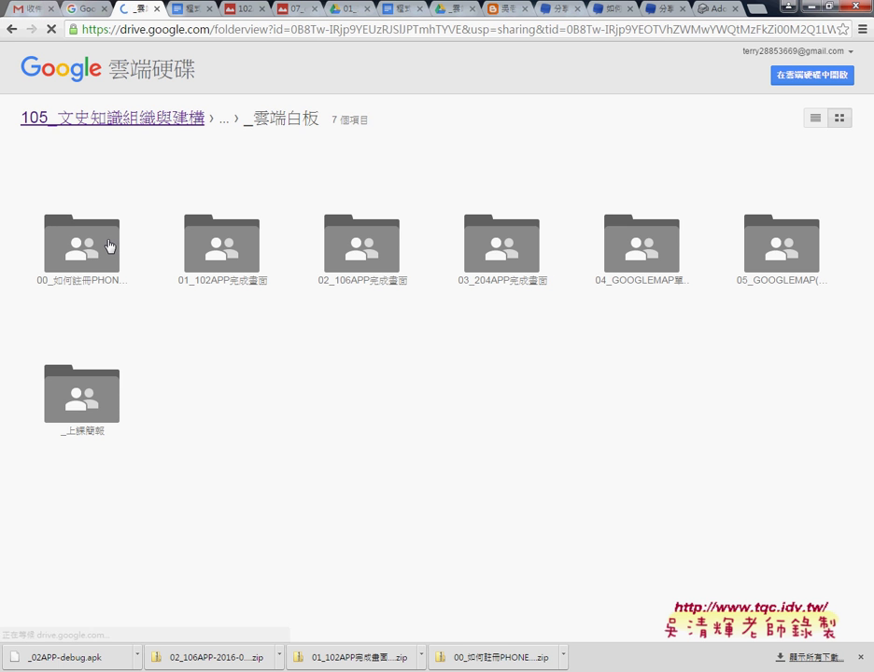
pyautogui.click(815, 118)
pyautogui.click(152, 184)
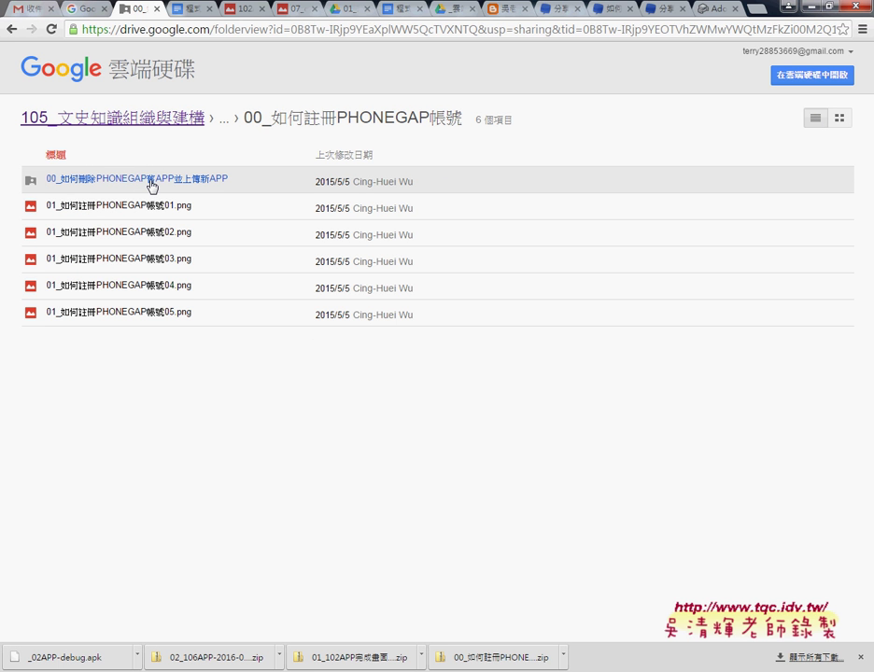
pyautogui.click(153, 206)
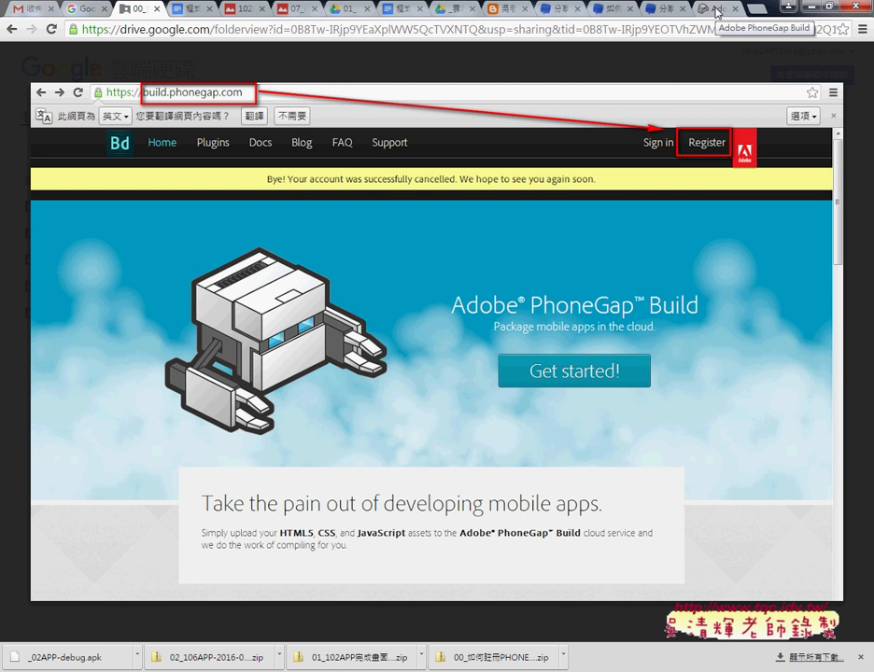
pyautogui.click(851, 343)
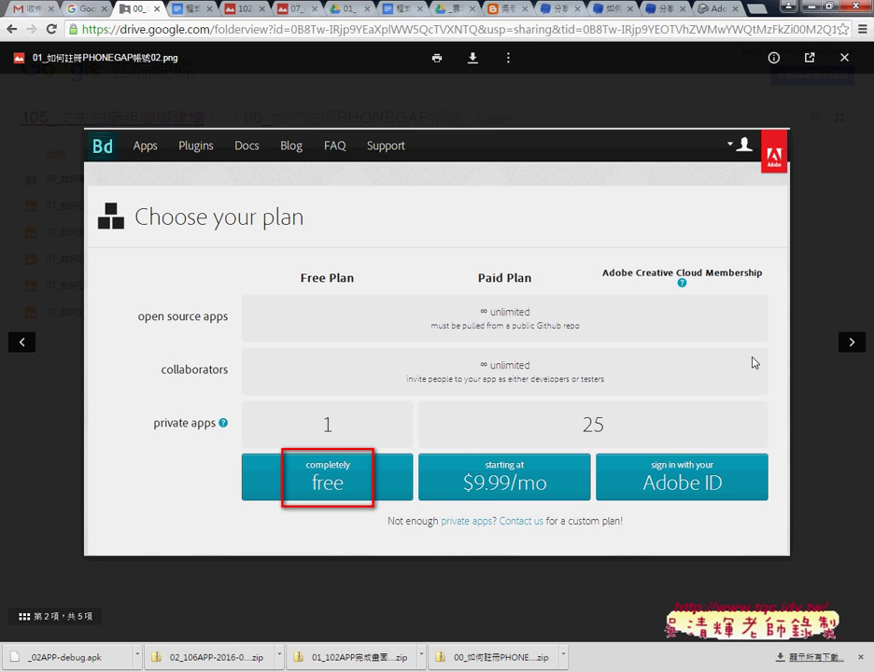
pyautogui.click(850, 342)
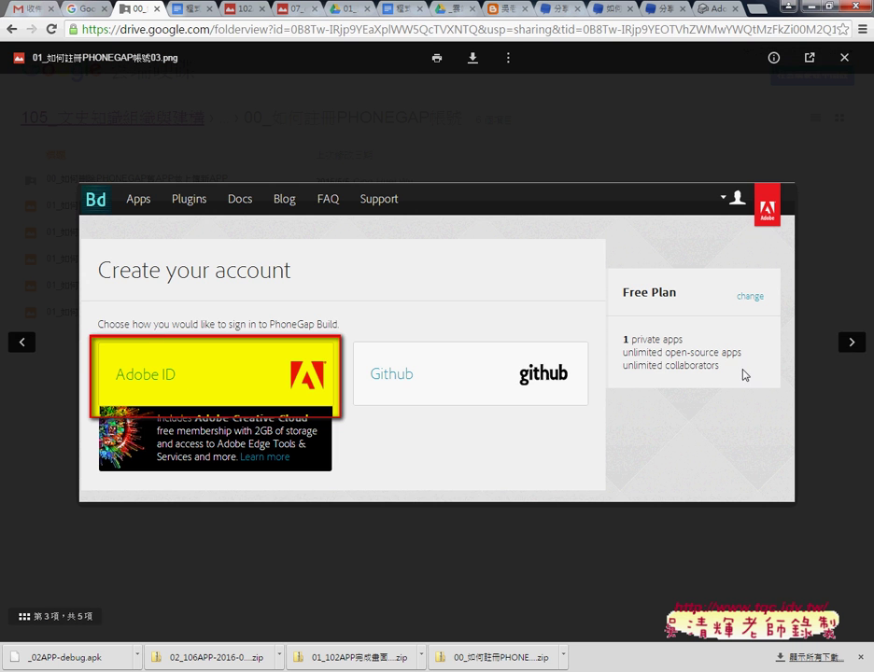
pyautogui.click(851, 343)
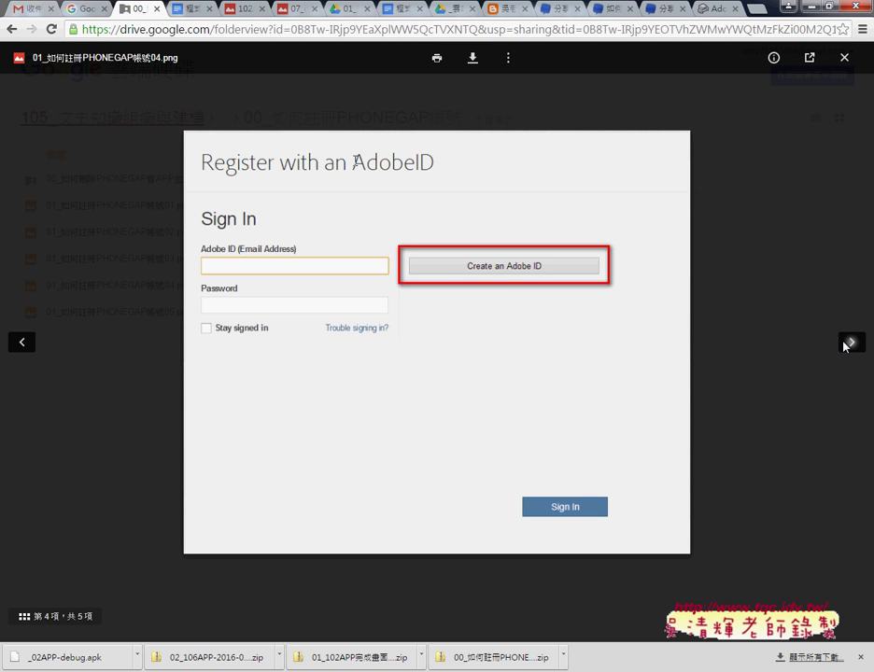
pyautogui.click(846, 344)
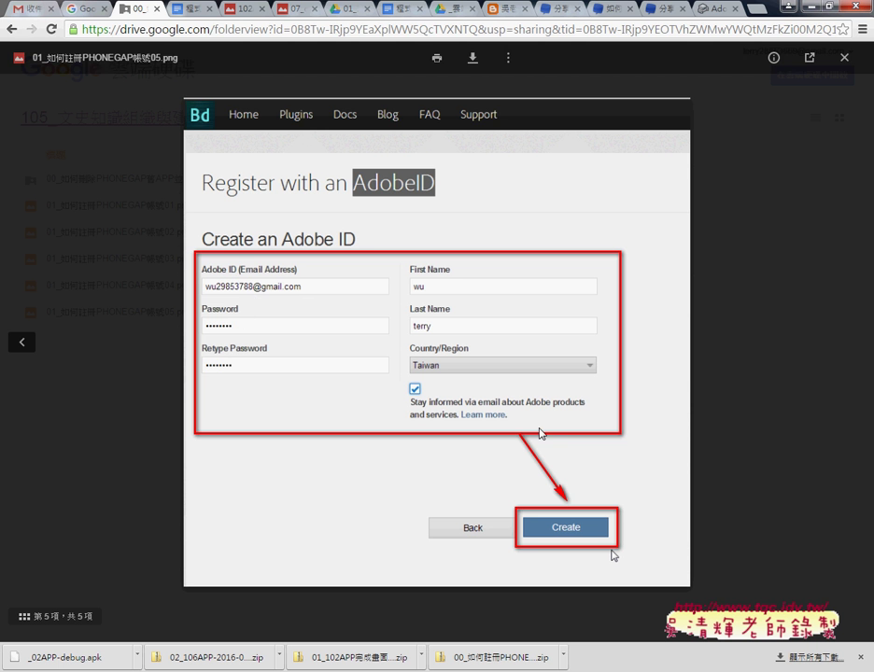
# Step: Return to PhoneGap Build and open the 102APP settings page down to its delete option
pyautogui.click(840, 63)
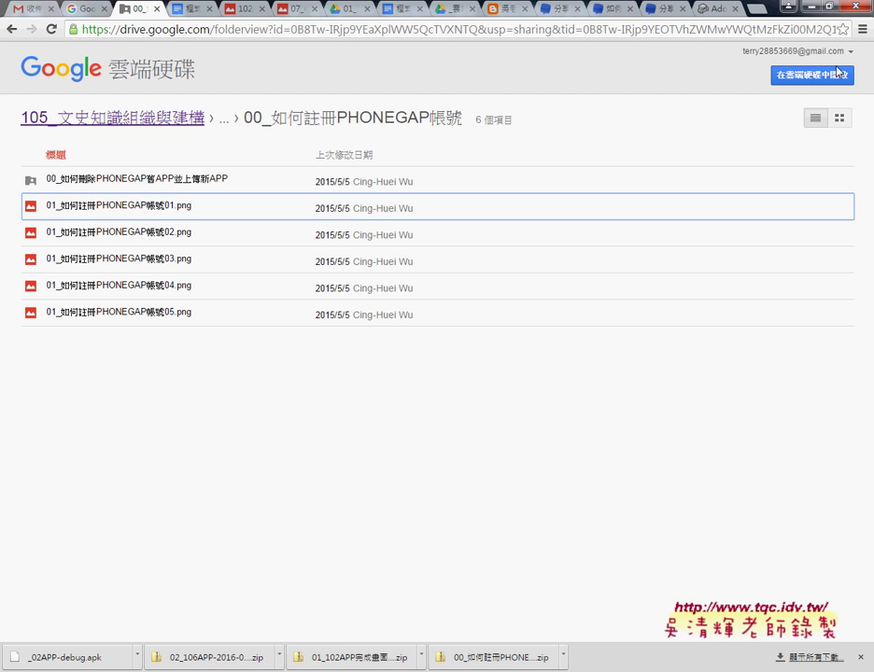
pyautogui.click(714, 9)
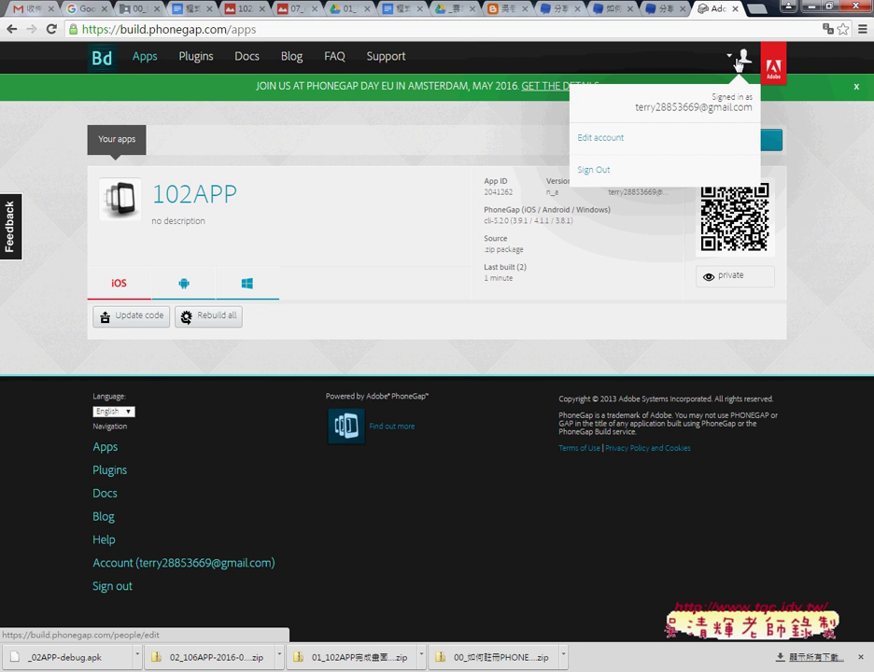
pyautogui.click(205, 211)
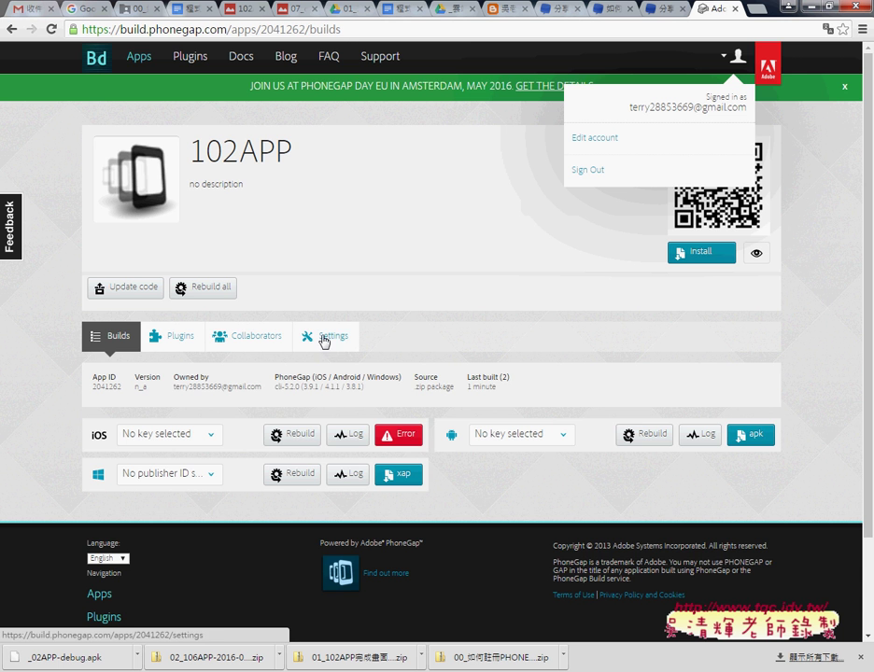
pyautogui.click(327, 337)
pyautogui.scroll(-5, 383, 346)
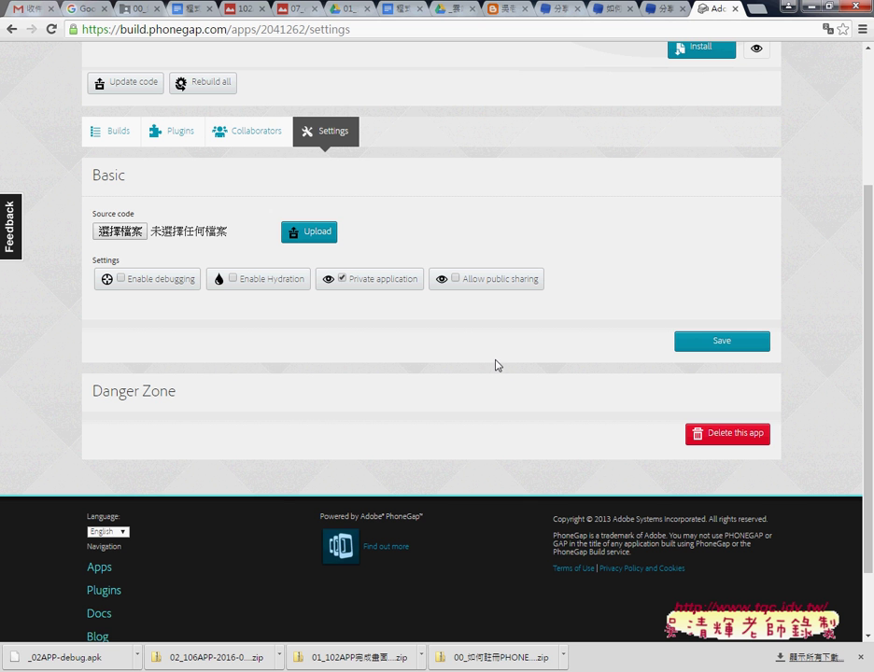
# Step: Delete the 102APP app and show the options for adding a private app
pyautogui.click(726, 435)
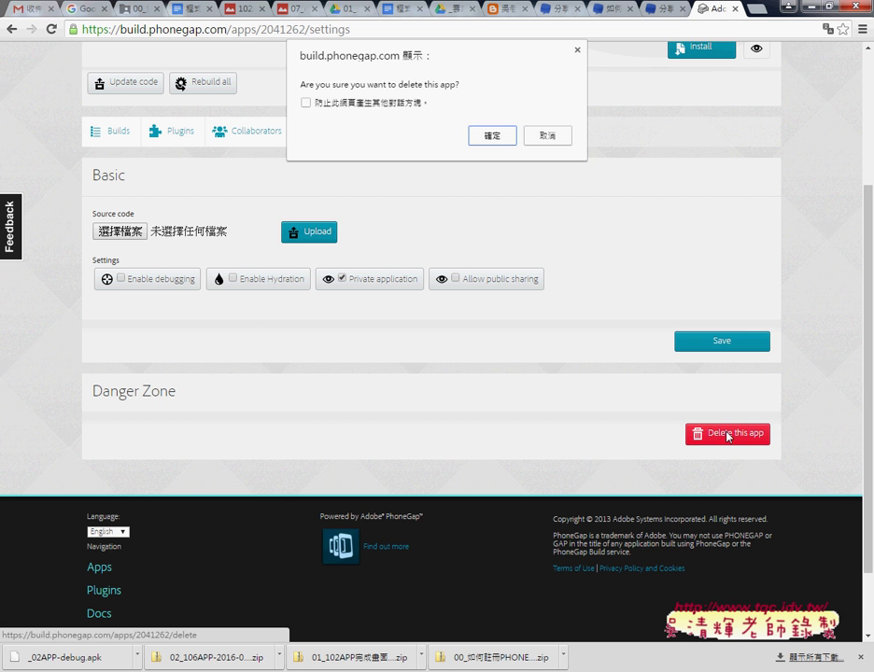
pyautogui.click(488, 138)
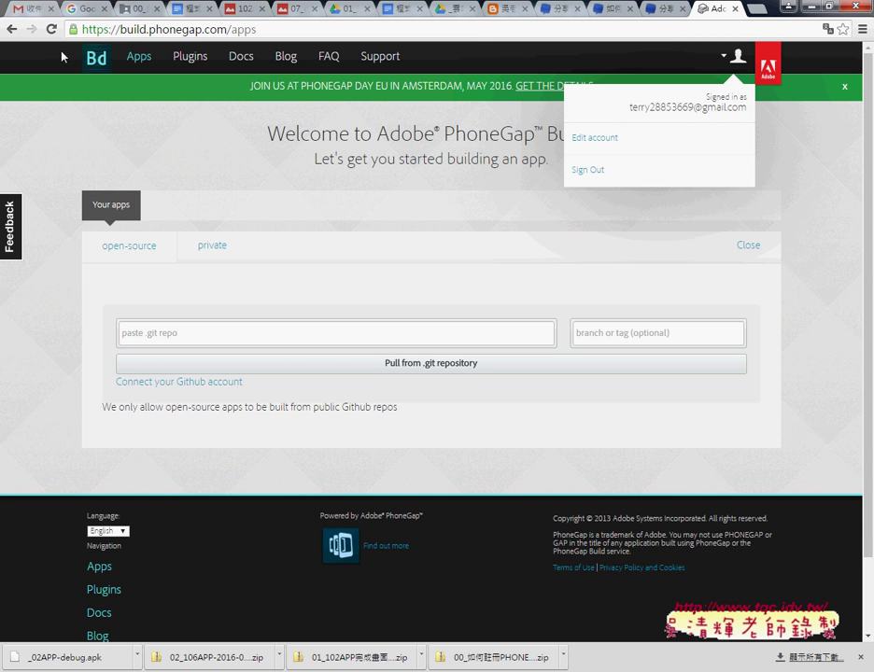
pyautogui.click(51, 29)
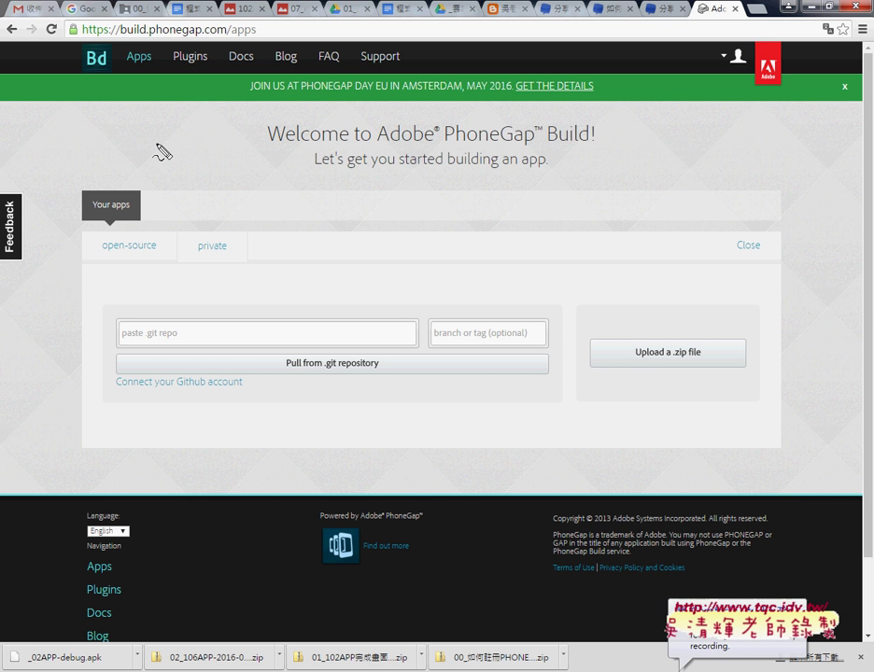
pyautogui.moveTo(728, 93); pyautogui.dragTo(742, 87)
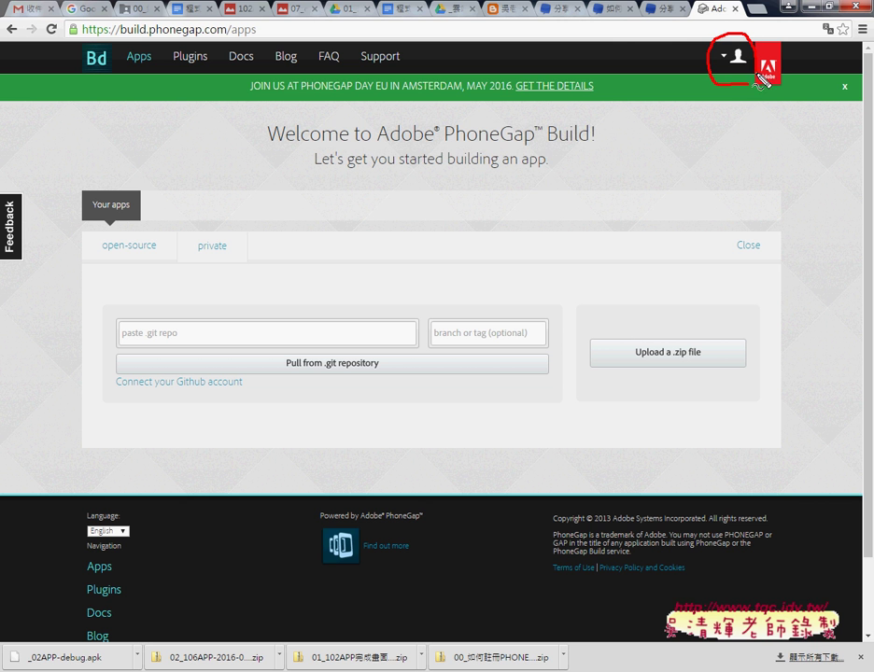
pyautogui.moveTo(824, 217); pyautogui.dragTo(747, 88)
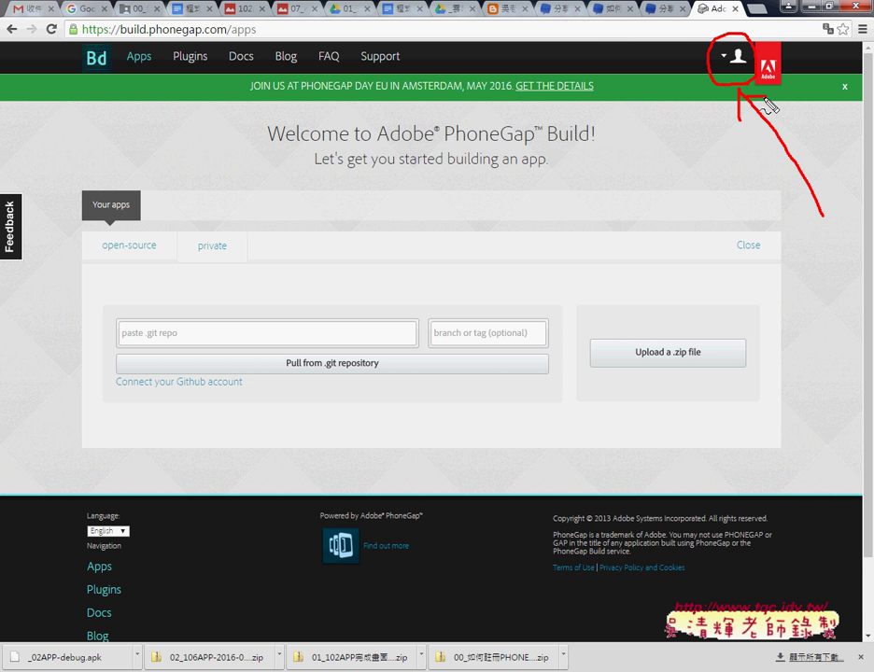
pyautogui.press('Escape')
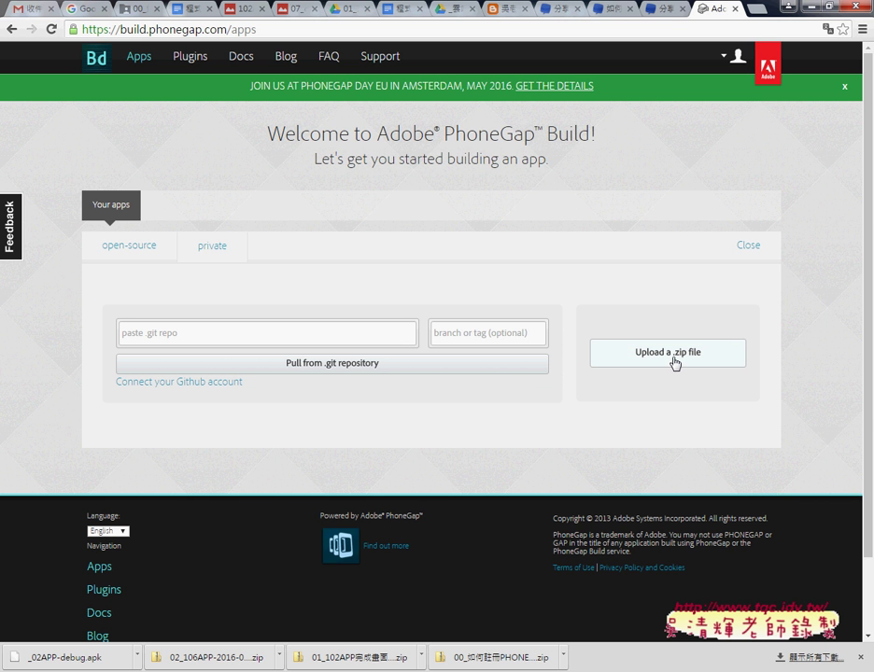
# Step: Select 102APP.zip in an enlarged upload chooser, then cancel the upload and minimise Chrome
pyautogui.click(680, 362)
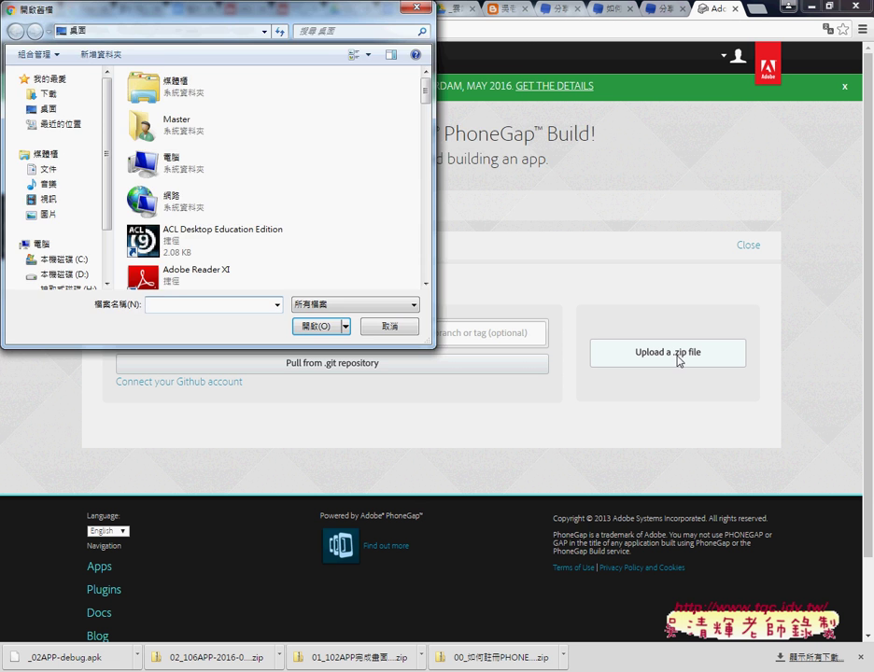
pyautogui.moveTo(245, 22); pyautogui.dragTo(347, 36)
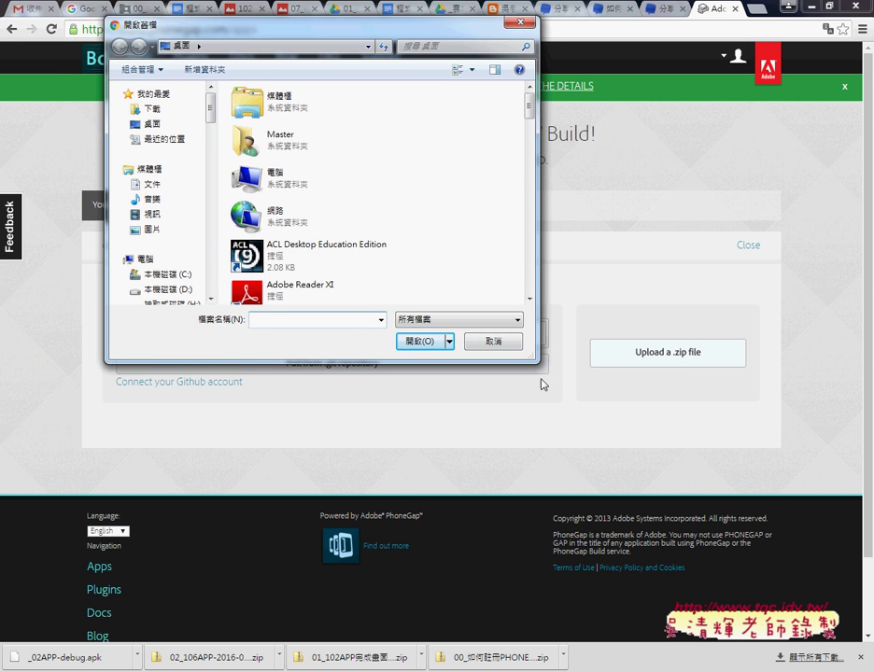
pyautogui.moveTo(539, 362); pyautogui.dragTo(719, 571)
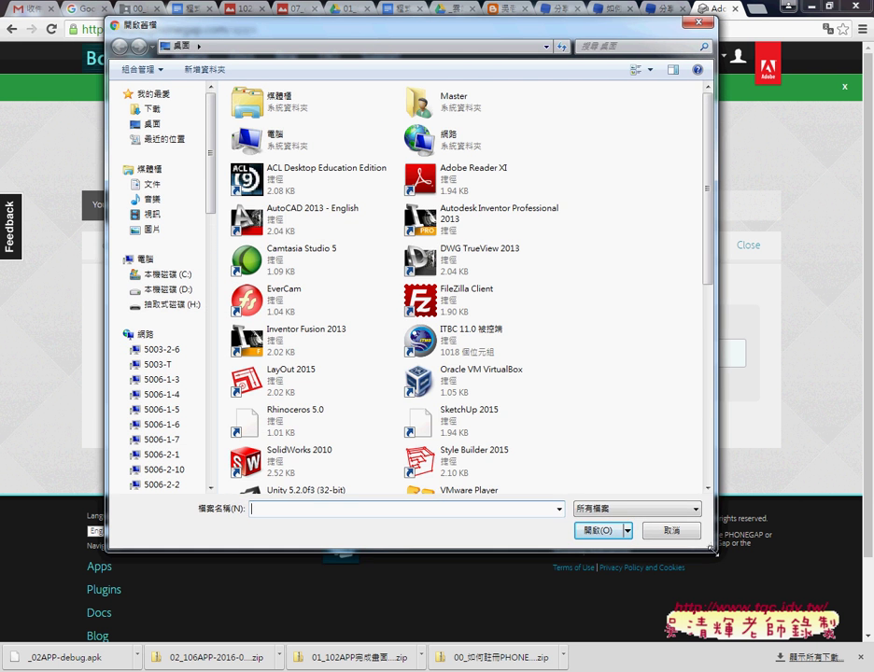
pyautogui.scroll(-1, 708, 407)
pyautogui.scroll(-4, 708, 407)
pyautogui.moveTo(708, 407); pyautogui.dragTo(710, 445)
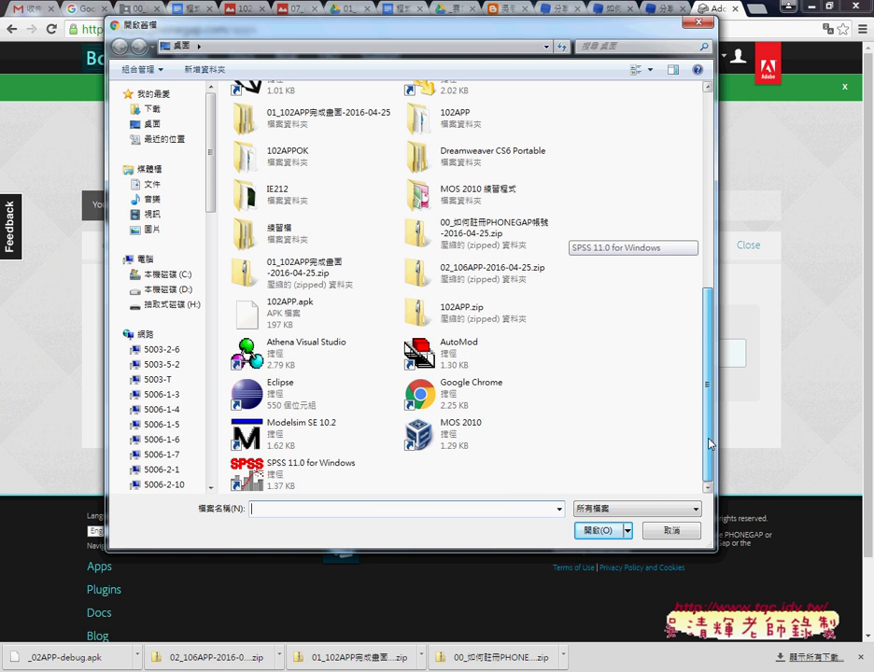
pyautogui.click(457, 318)
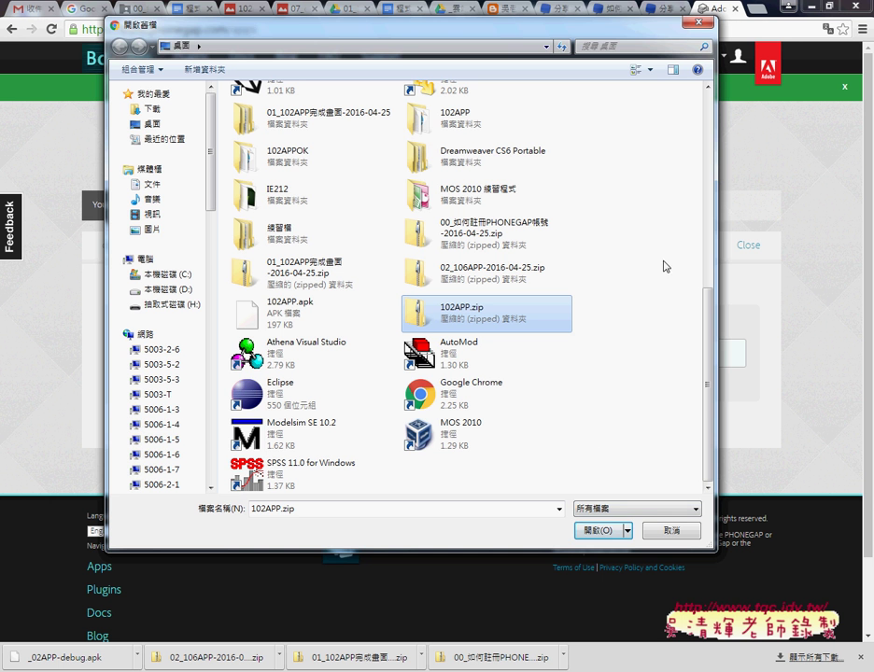
pyautogui.click(598, 6)
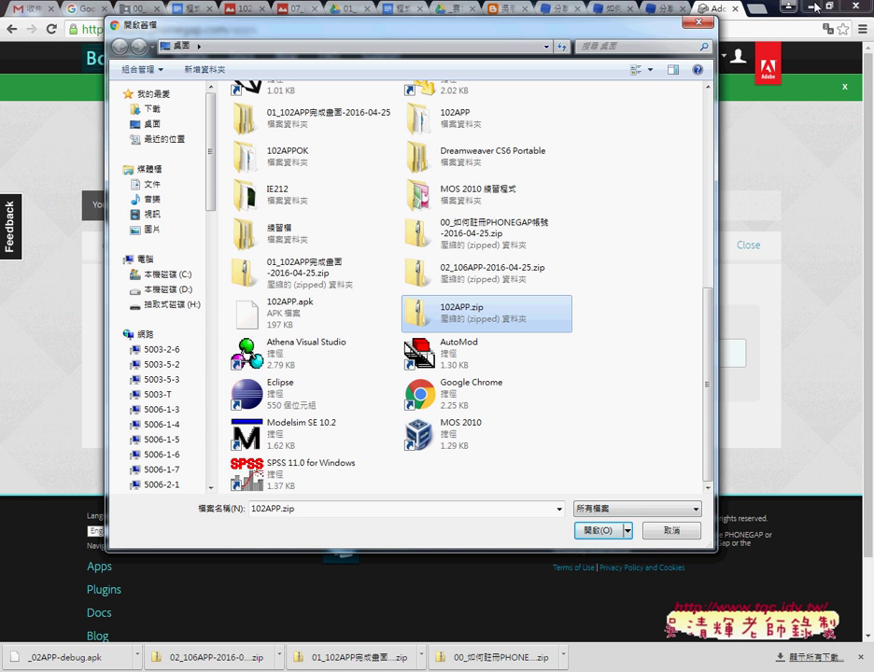
pyautogui.click(697, 27)
# Step: Review the 102APP folder's index.html and images subfolder, then reopen the zip upload chooser
pyautogui.press('super+d')
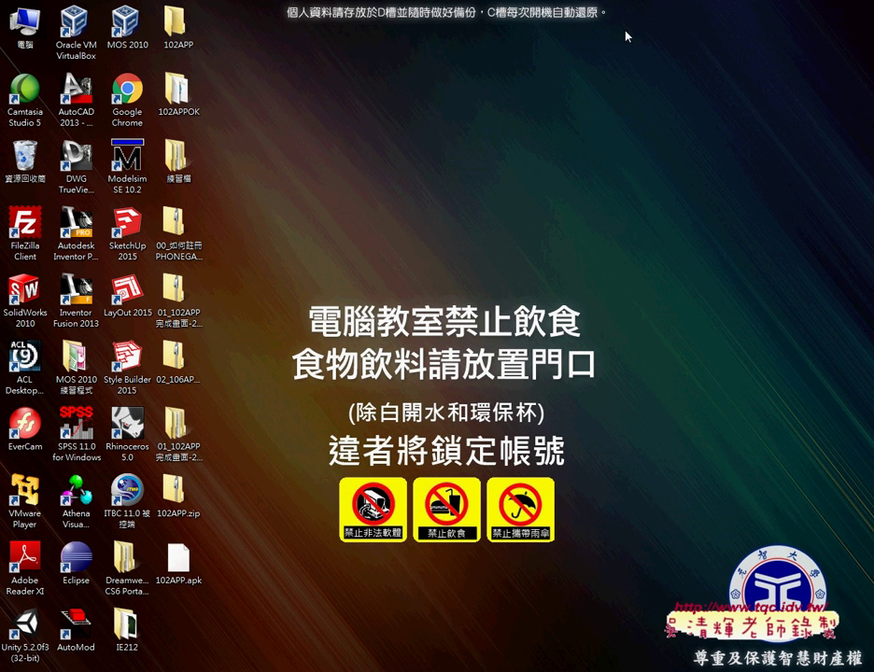
pyautogui.doubleClick(174, 26)
pyautogui.click(334, 171)
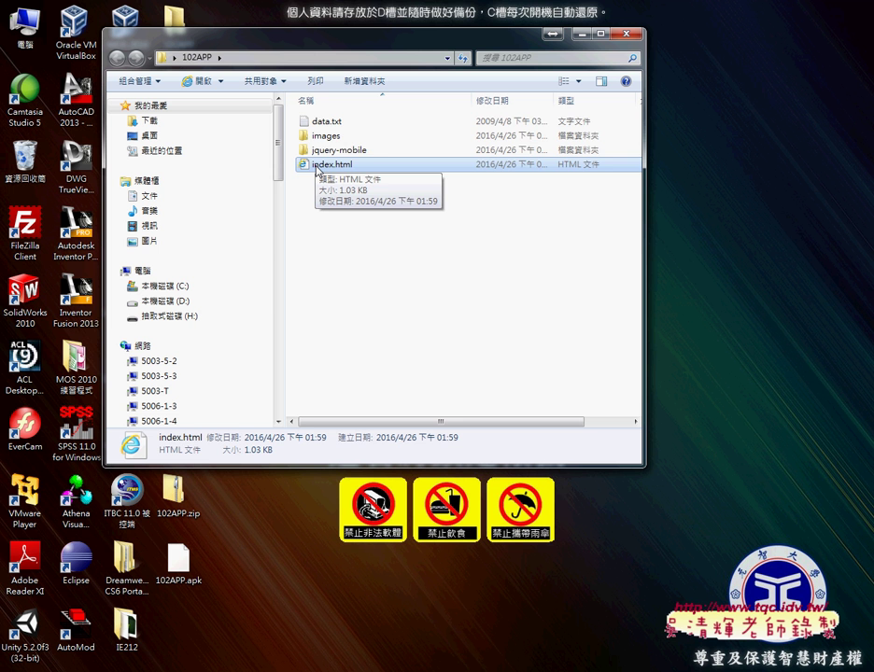
pyautogui.doubleClick(344, 138)
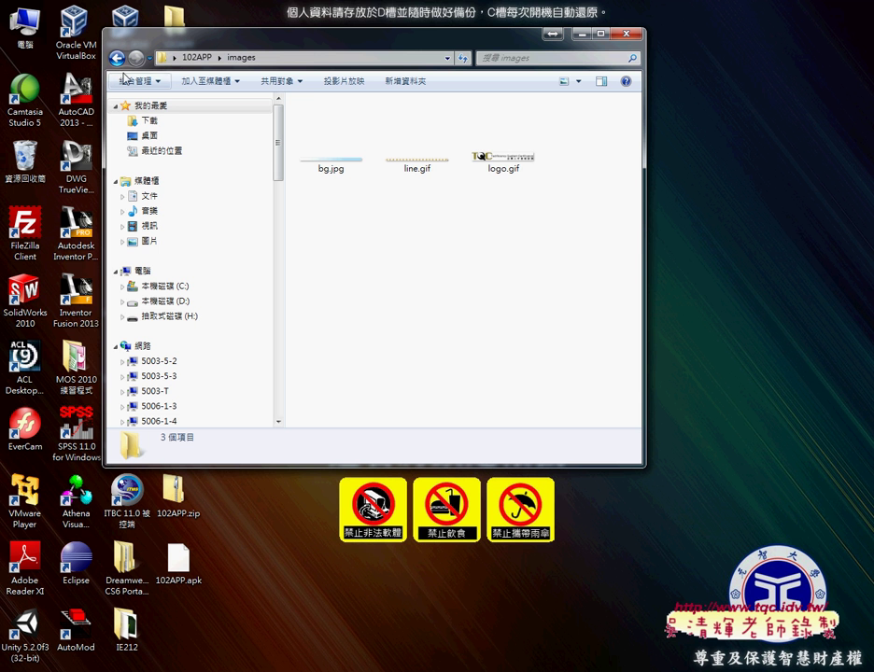
pyautogui.click(116, 58)
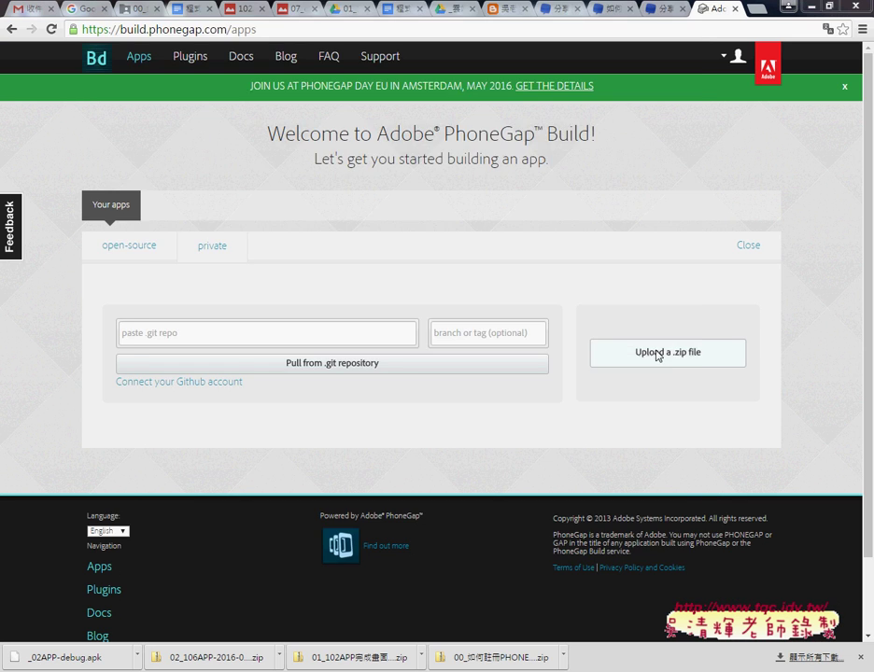
pyautogui.click(658, 353)
# Step: Upload 102APP.zip, retitle the app from 'PG Build' to 102App, and start building
pyautogui.scroll(-10, 679, 290)
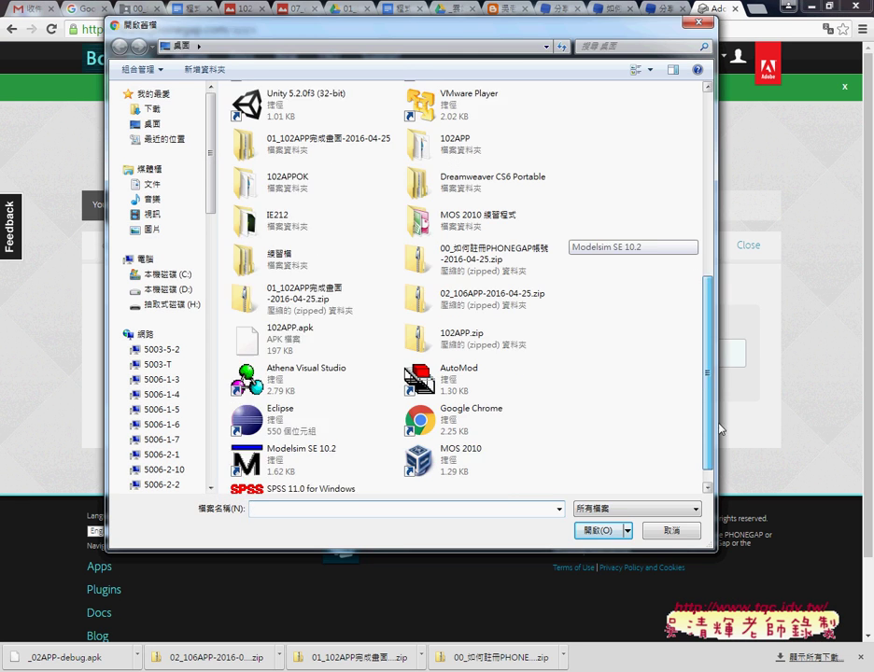
pyautogui.doubleClick(465, 308)
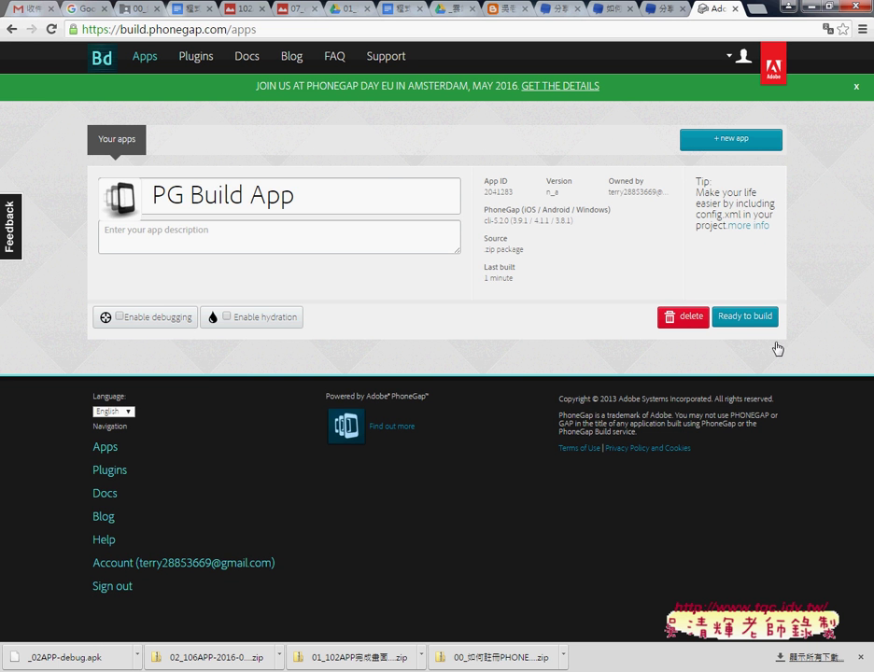
pyautogui.click(248, 195)
pyautogui.moveTo(248, 195); pyautogui.dragTo(147, 195)
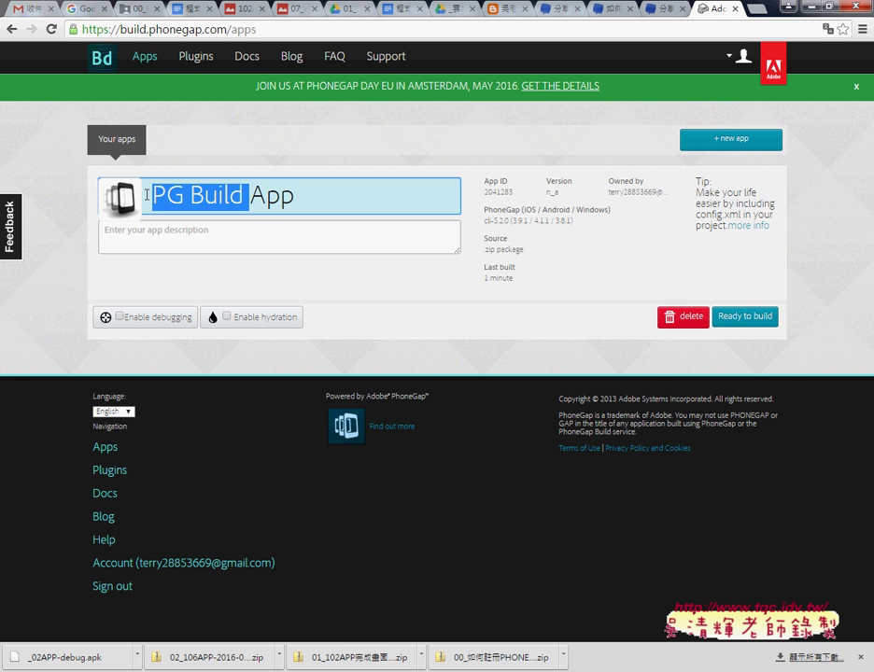
pyautogui.write('102')
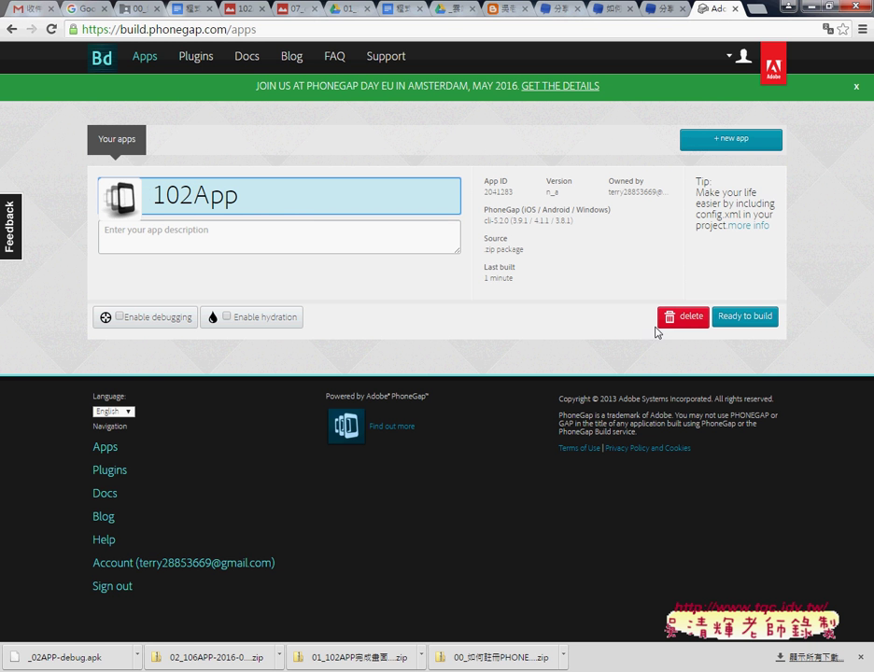
pyautogui.click(747, 318)
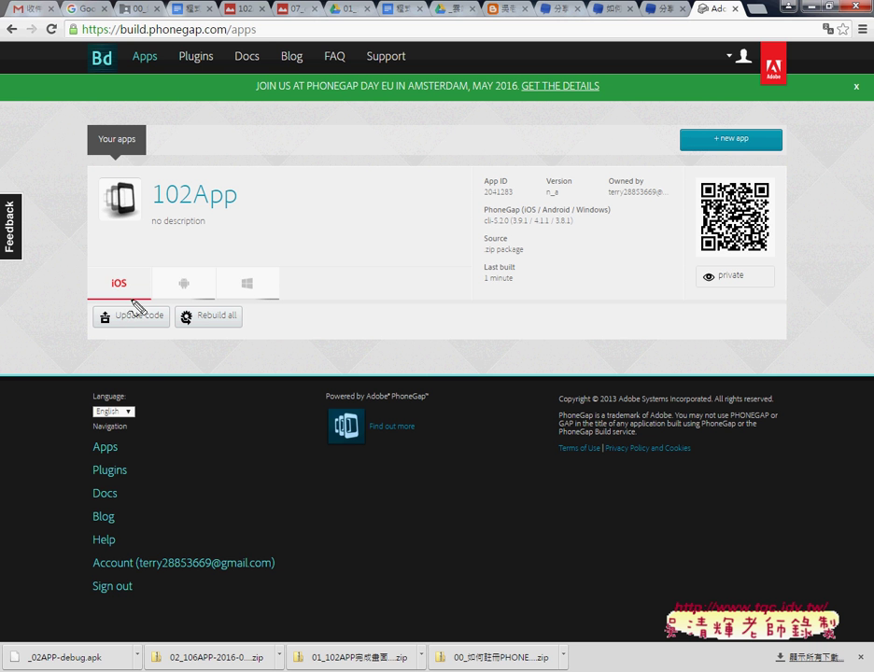
# Step: Wait for the 102App iOS, Android and Windows builds to complete
pyautogui.moveTo(107, 268); pyautogui.dragTo(112, 271)
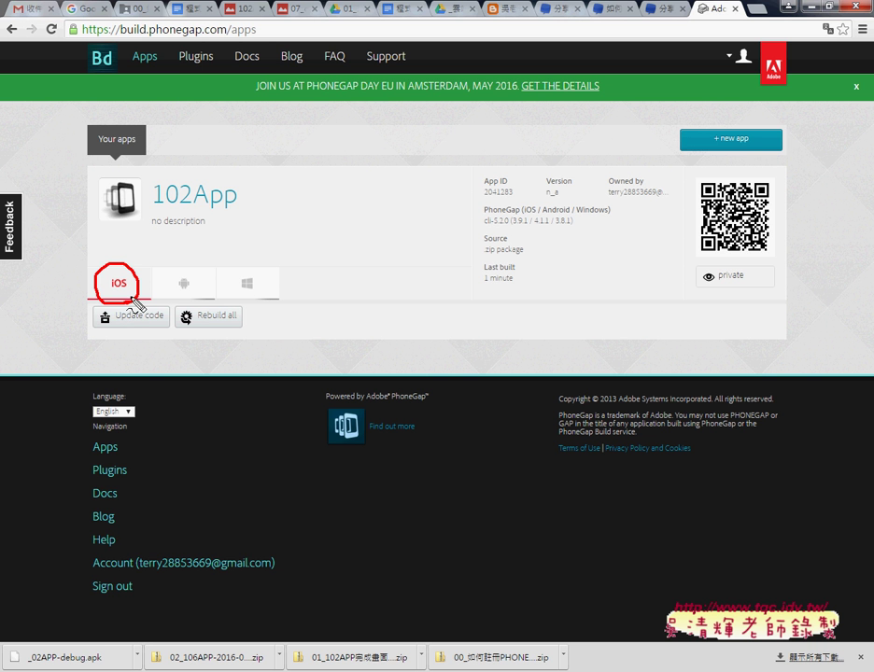
pyautogui.moveTo(58, 210); pyautogui.dragTo(106, 250)
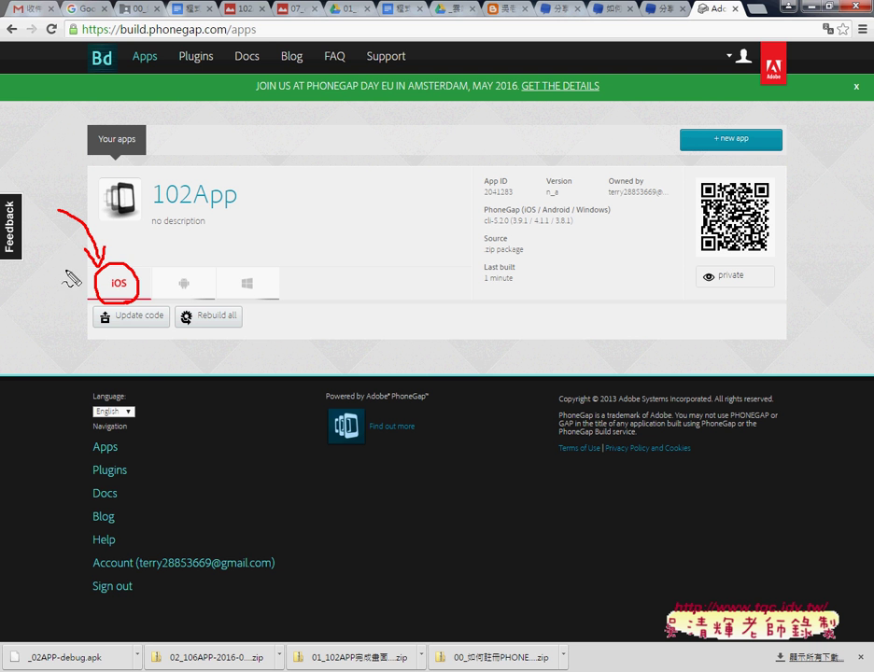
pyautogui.moveTo(192, 297); pyautogui.dragTo(207, 300)
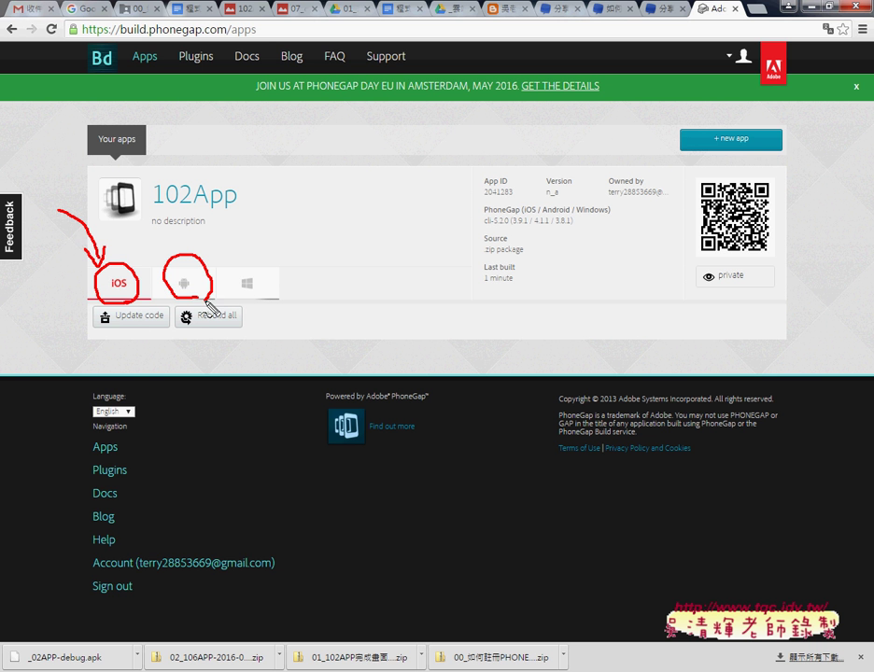
pyautogui.moveTo(258, 249); pyautogui.dragTo(210, 272)
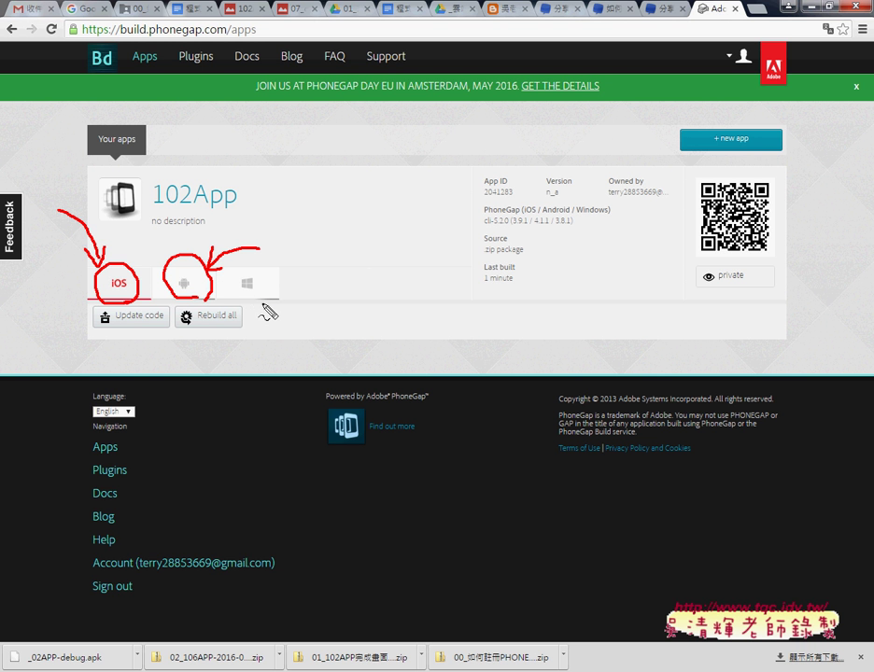
pyautogui.moveTo(265, 305); pyautogui.dragTo(261, 312)
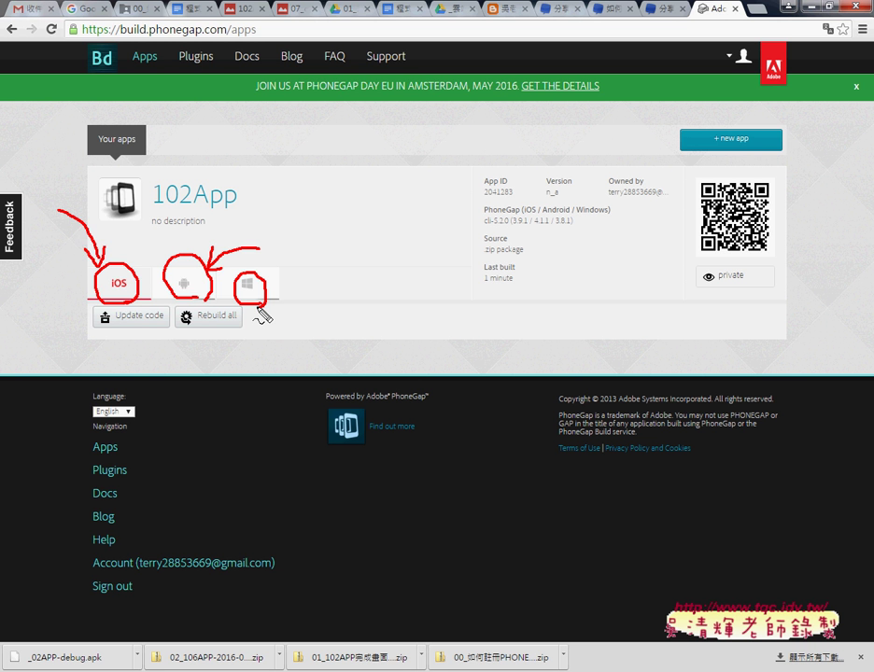
pyautogui.press('Escape')
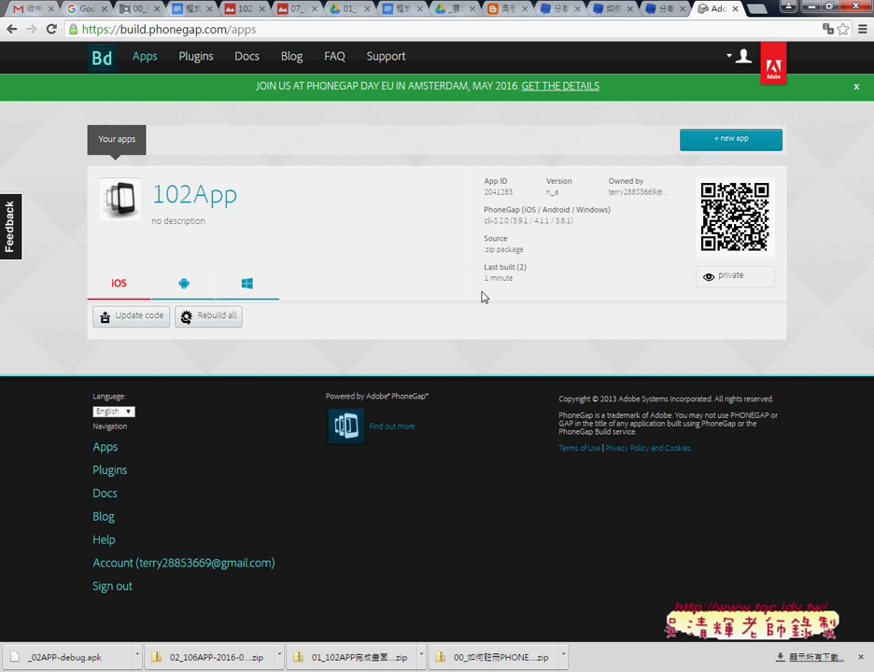
# Step: Save the 102App QR code image to the Desktop (桌面) as chart.png
pyautogui.rightClick(732, 222)
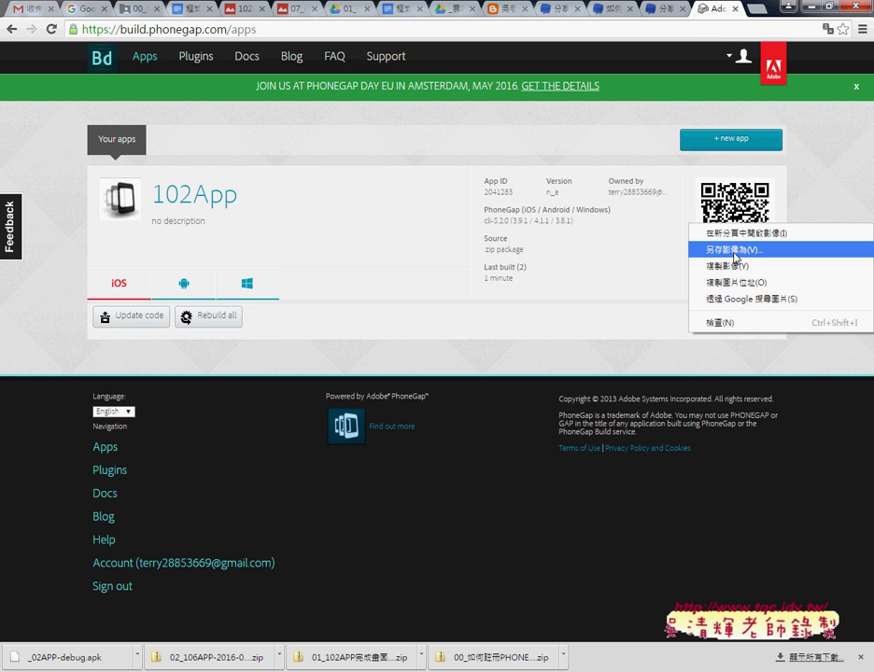
pyautogui.click(734, 250)
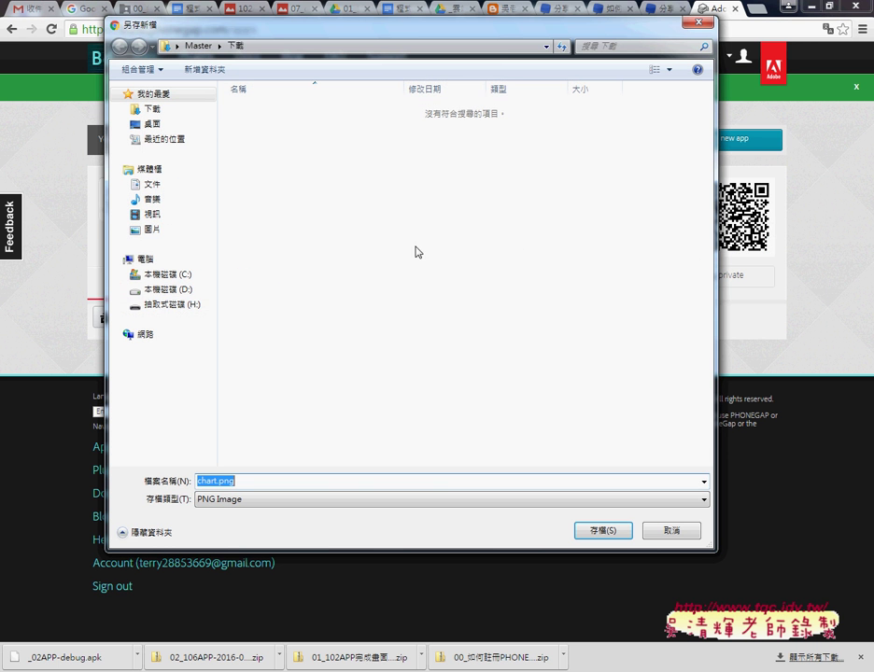
pyautogui.click(171, 123)
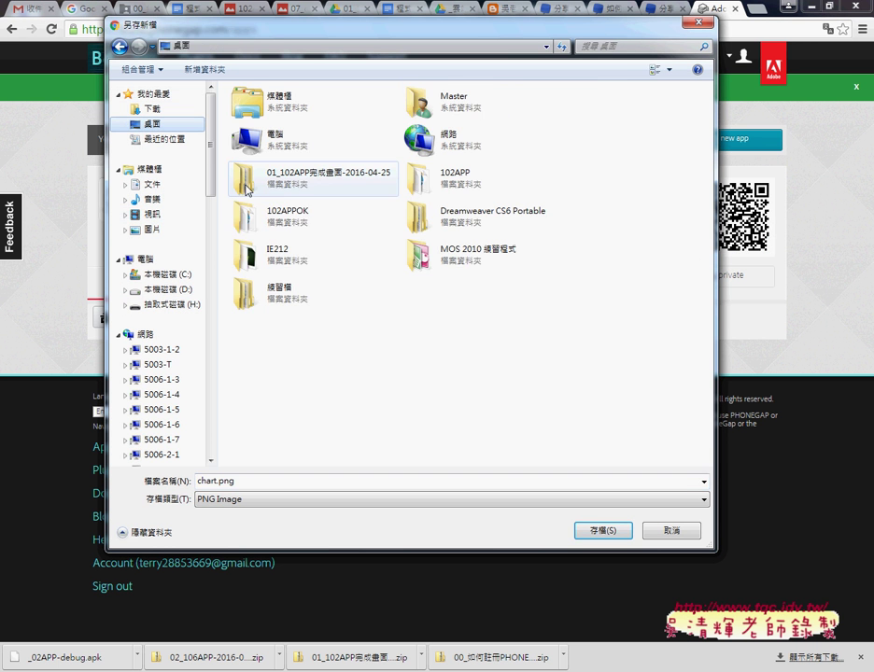
pyautogui.doubleClick(263, 485)
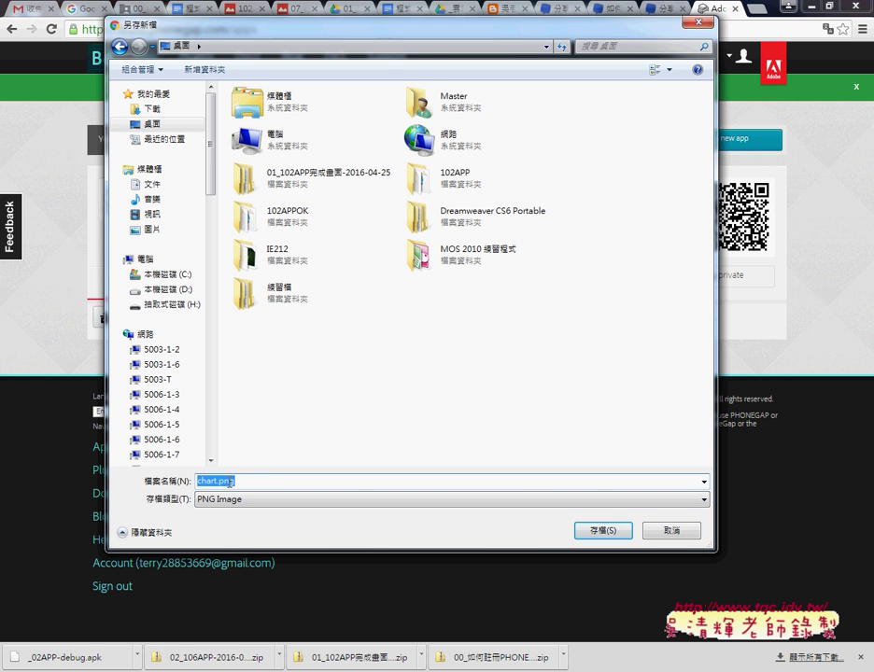
pyautogui.click(602, 530)
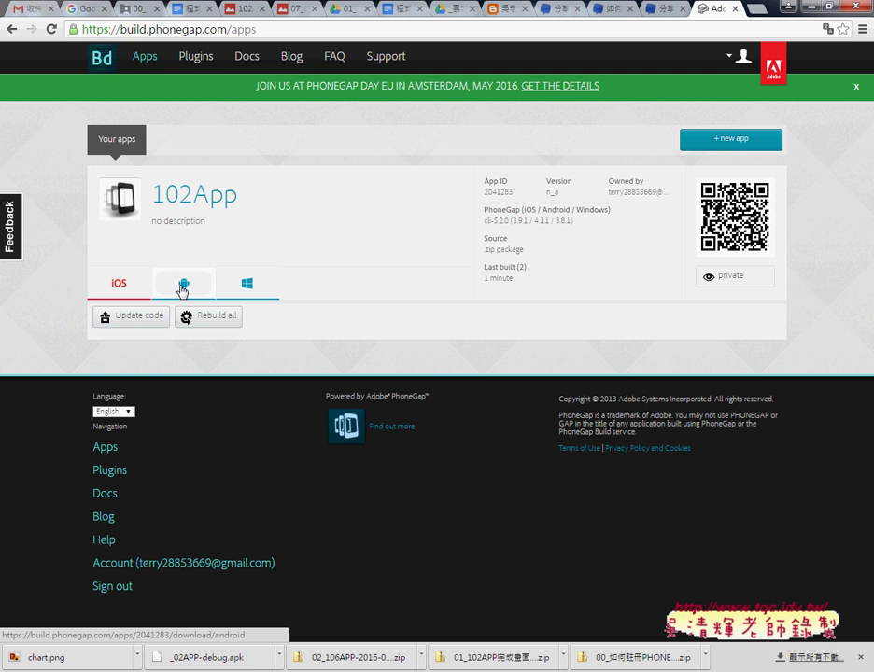
# Step: Download the Android build _02App-debug.apk and show it in its desktop folder
pyautogui.click(182, 287)
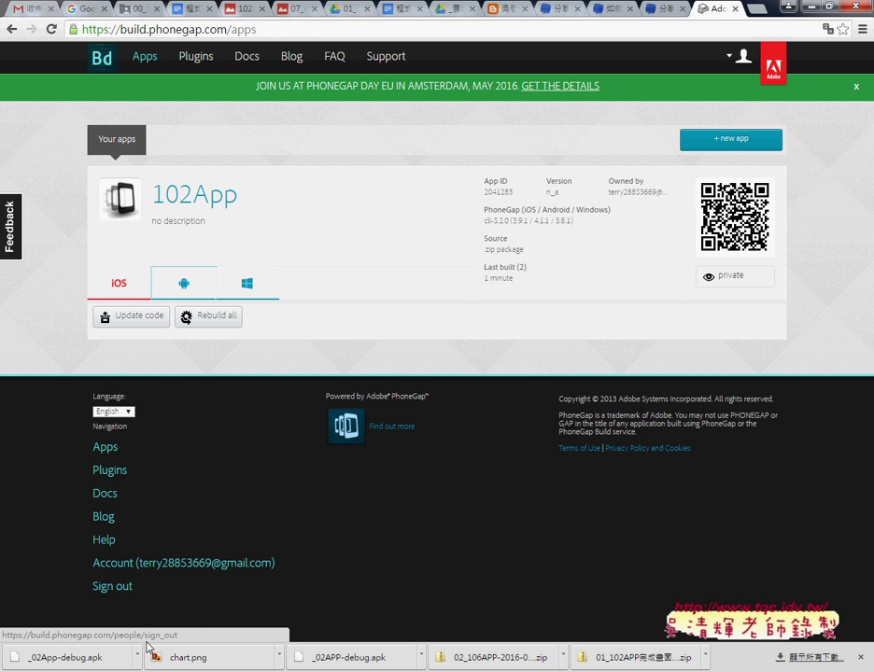
pyautogui.click(137, 657)
pyautogui.click(191, 610)
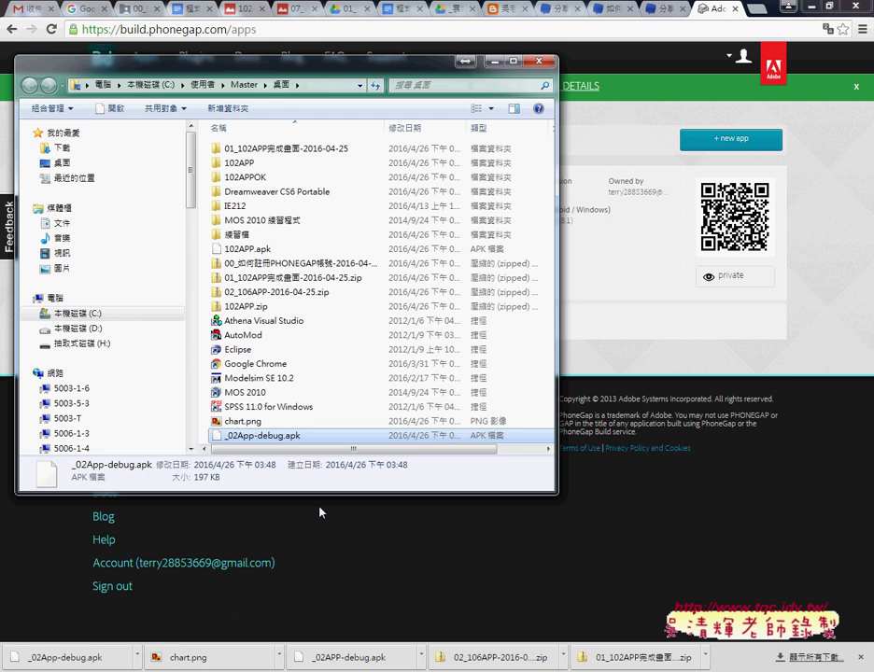
# Step: Rename the downloaded _02App-debug.apk to 102APP, accepting the conflict name 102APP (2).apk
pyautogui.click(280, 437)
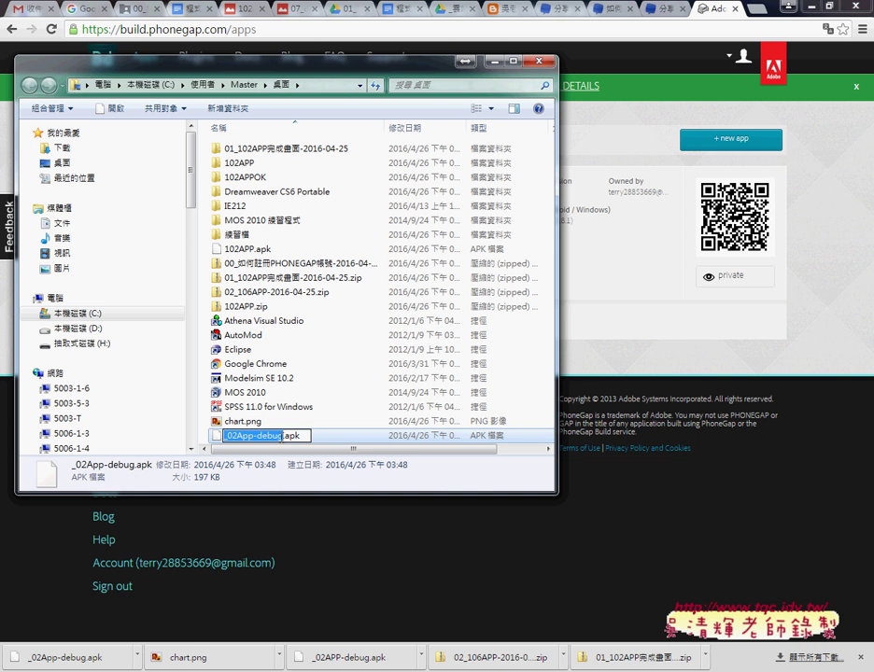
pyautogui.write('102')
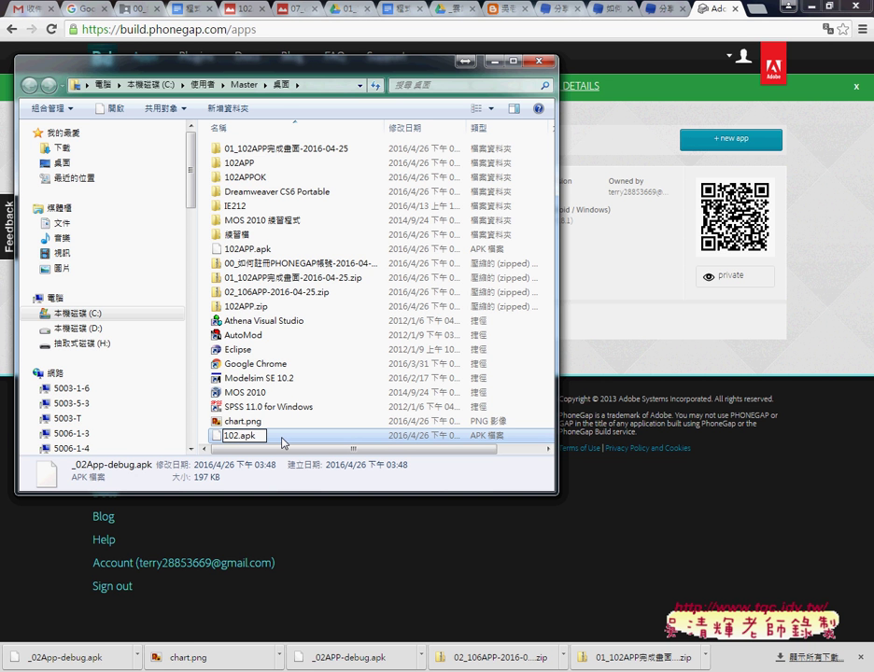
pyautogui.write('APP')
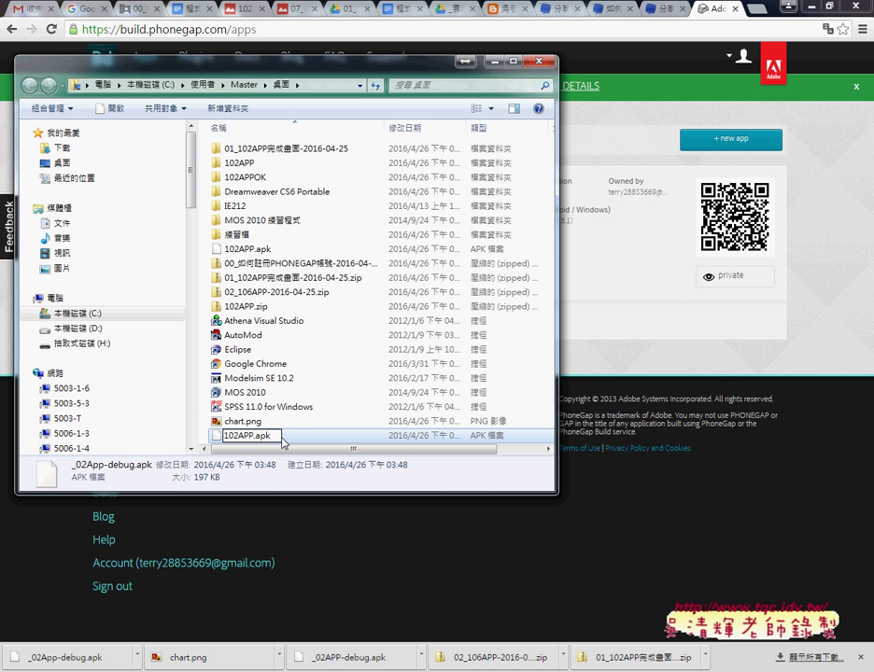
pyautogui.press('Return')
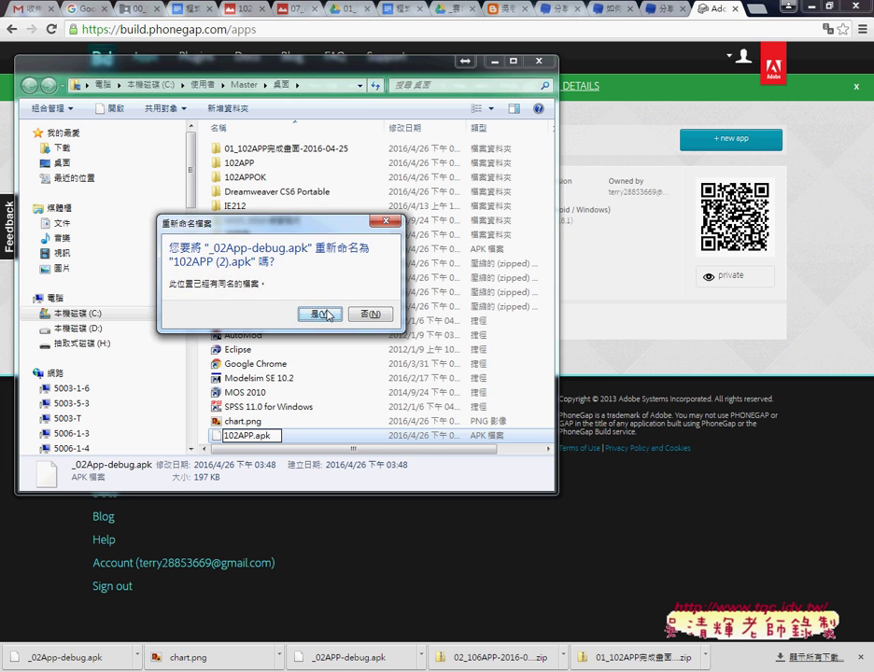
pyautogui.click(323, 312)
# Step: Delete the duplicate 102APP (2).apk, leaving 102APP.apk (197 KB) beside chart.png
pyautogui.click(259, 439)
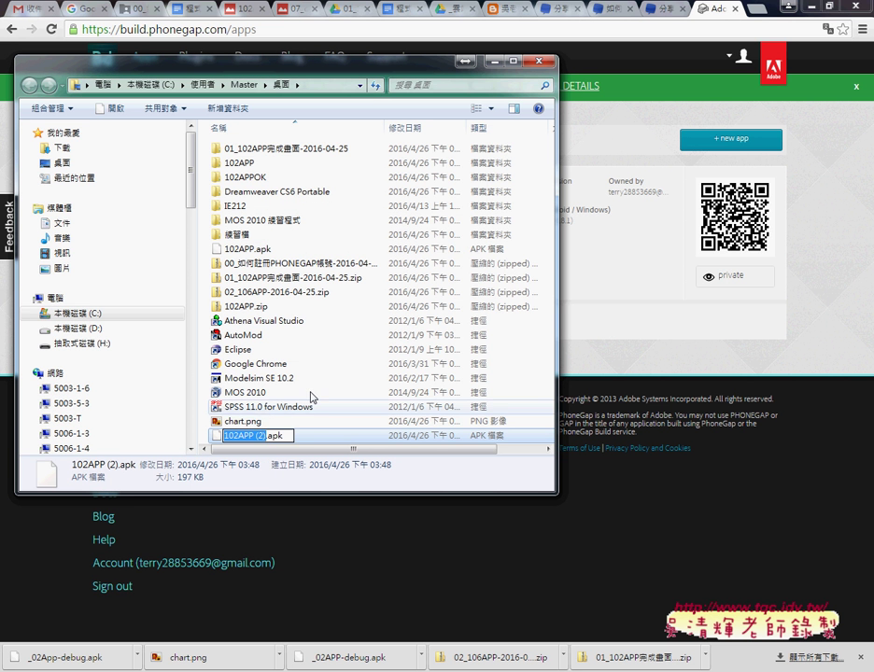
pyautogui.click(316, 440)
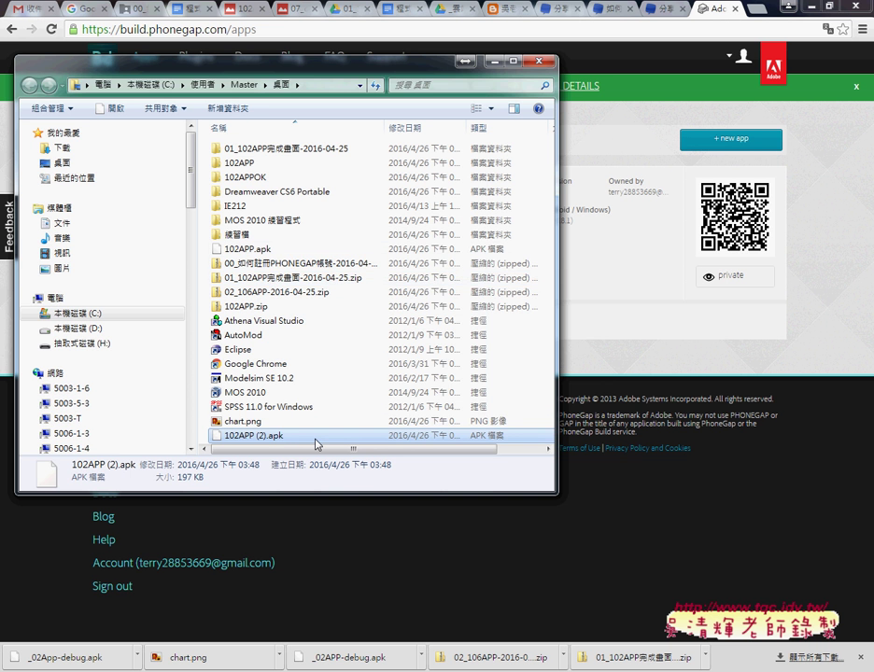
pyautogui.press('Delete')
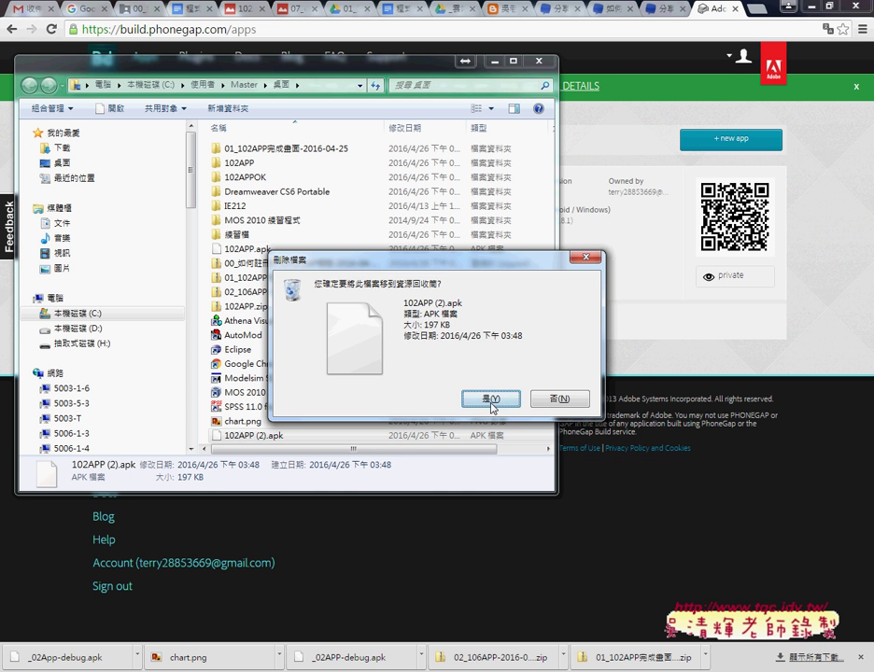
pyautogui.click(490, 400)
pyautogui.click(286, 251)
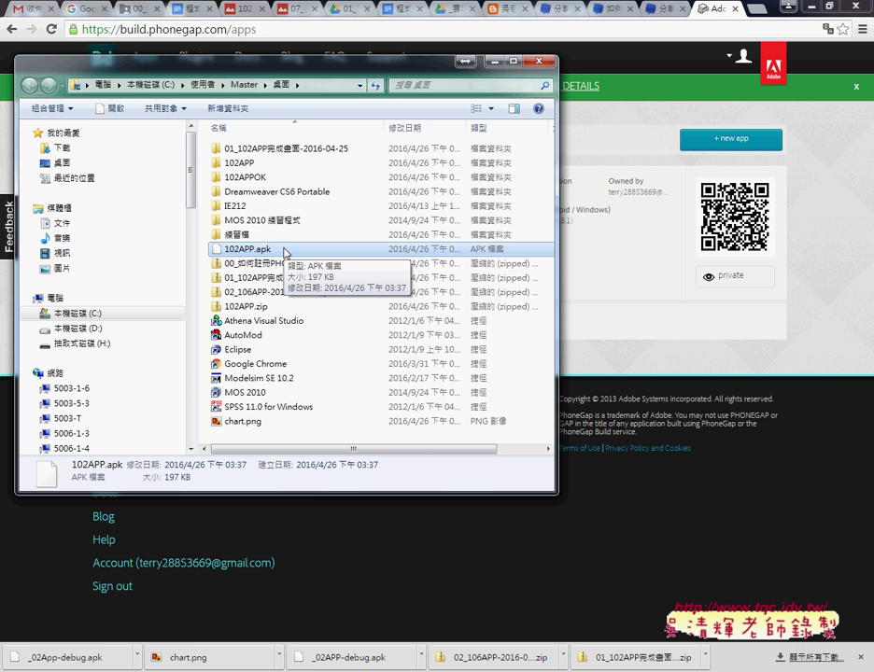
pyautogui.click(251, 423)
pyautogui.moveTo(353, 73); pyautogui.dragTo(429, 171)
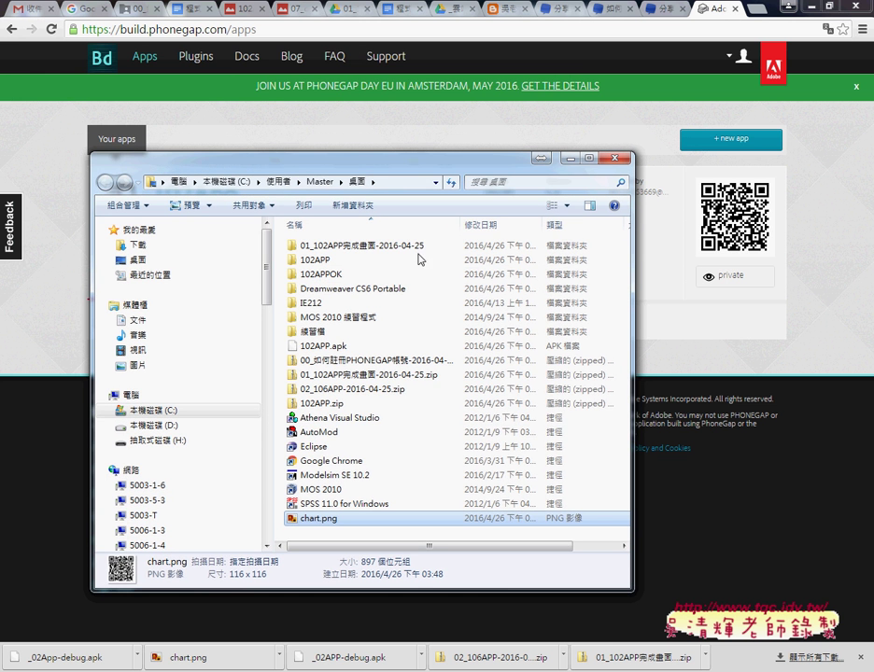
pyautogui.click(323, 407)
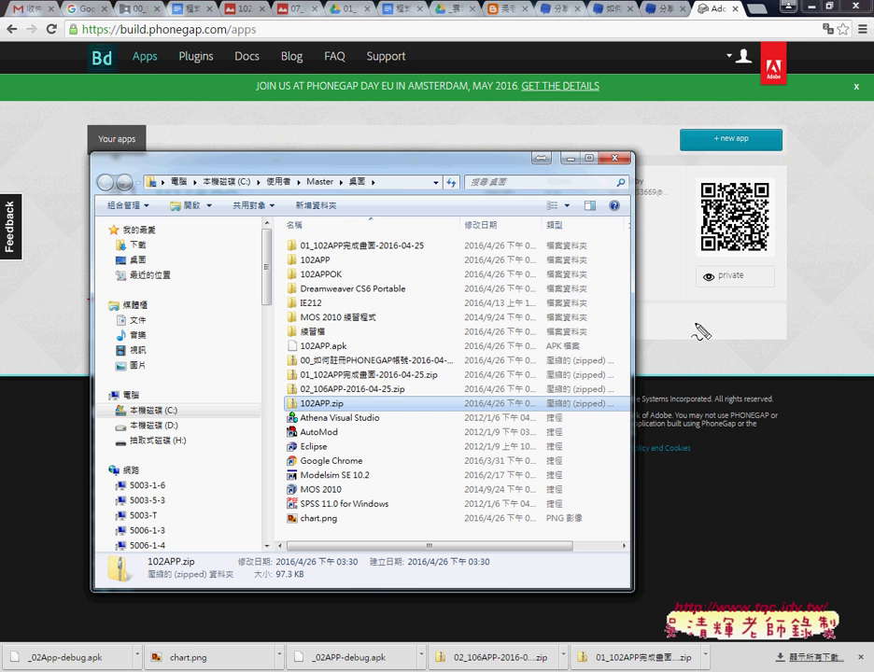
pyautogui.moveTo(752, 273); pyautogui.dragTo(759, 280)
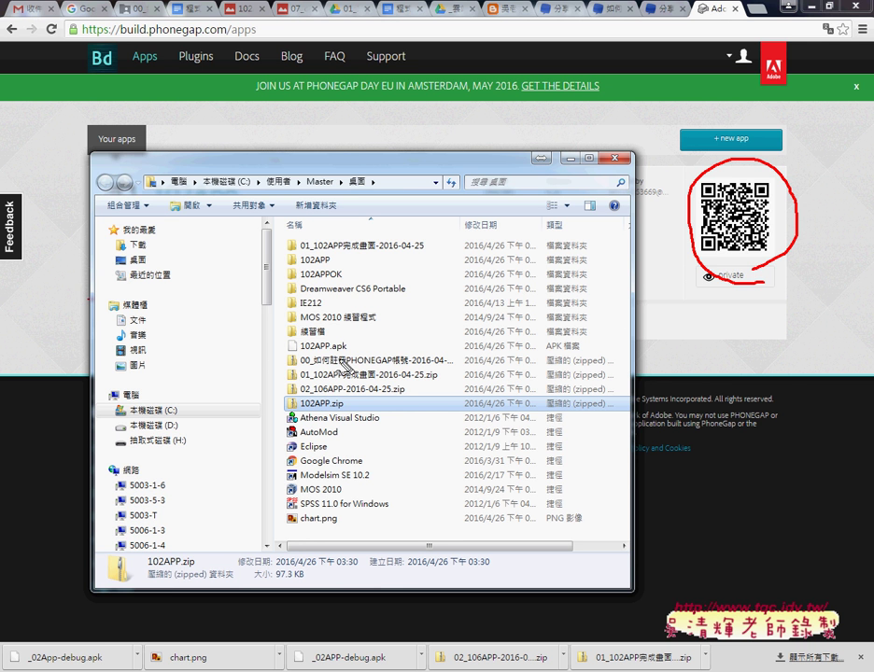
pyautogui.moveTo(368, 359)
pyautogui.mouseDown()
pyautogui.moveTo(269, 359)
pyautogui.moveTo(366, 338)
pyautogui.mouseUp()
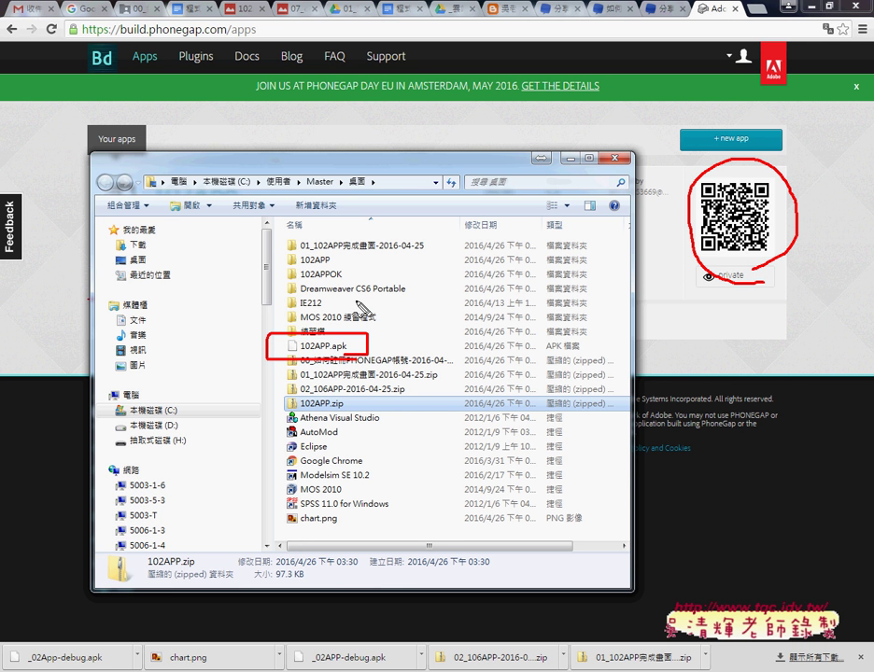
pyautogui.press('Escape')
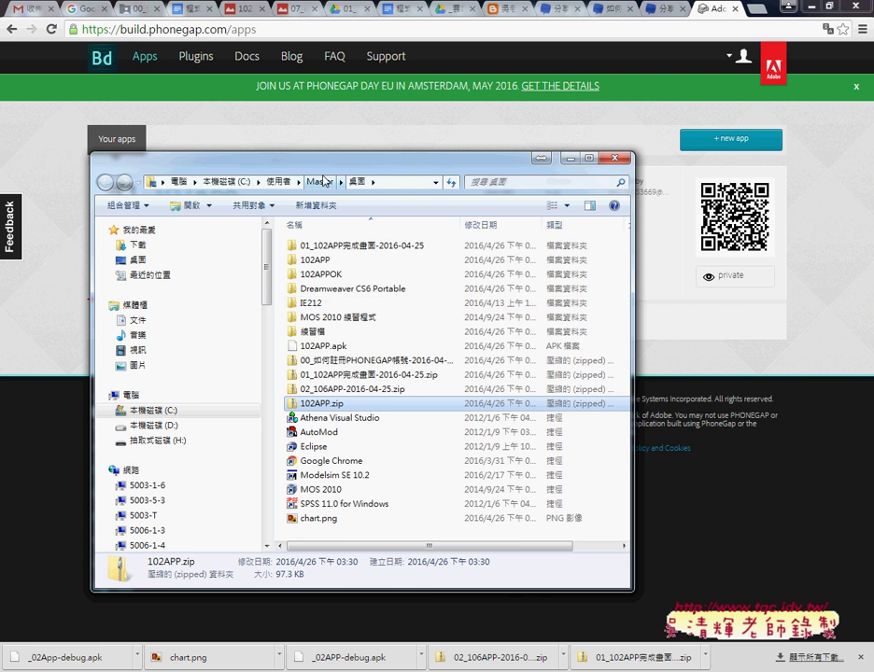
pyautogui.moveTo(246, 176)
pyautogui.mouseDown()
pyautogui.moveTo(341, 225)
pyautogui.moveTo(396, 211)
pyautogui.mouseUp()
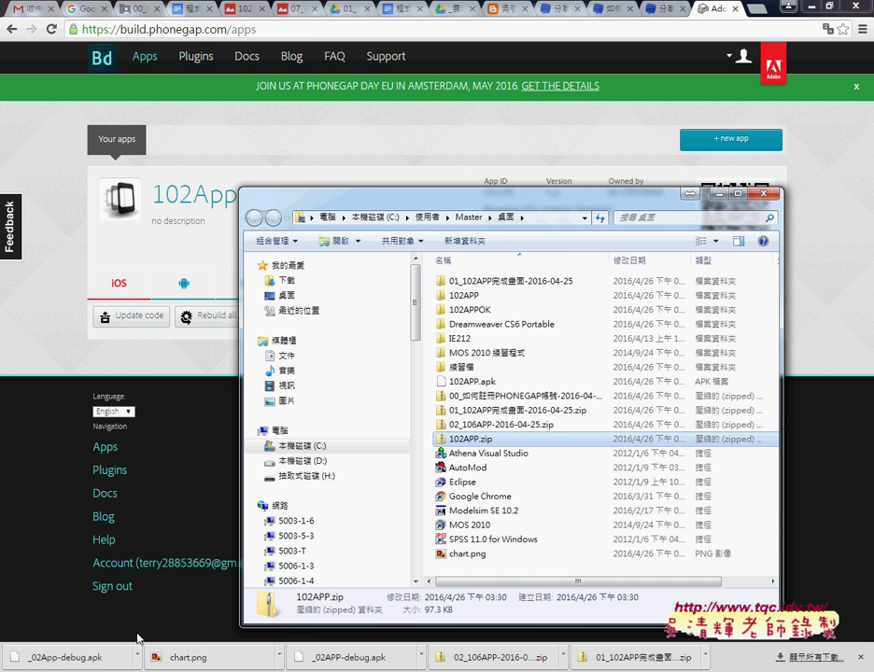
pyautogui.click(481, 382)
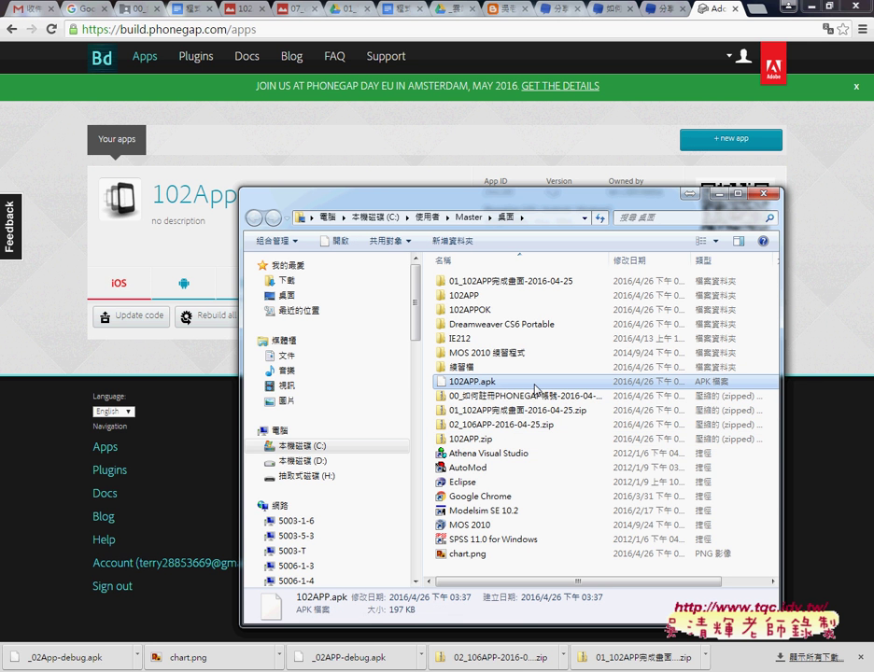